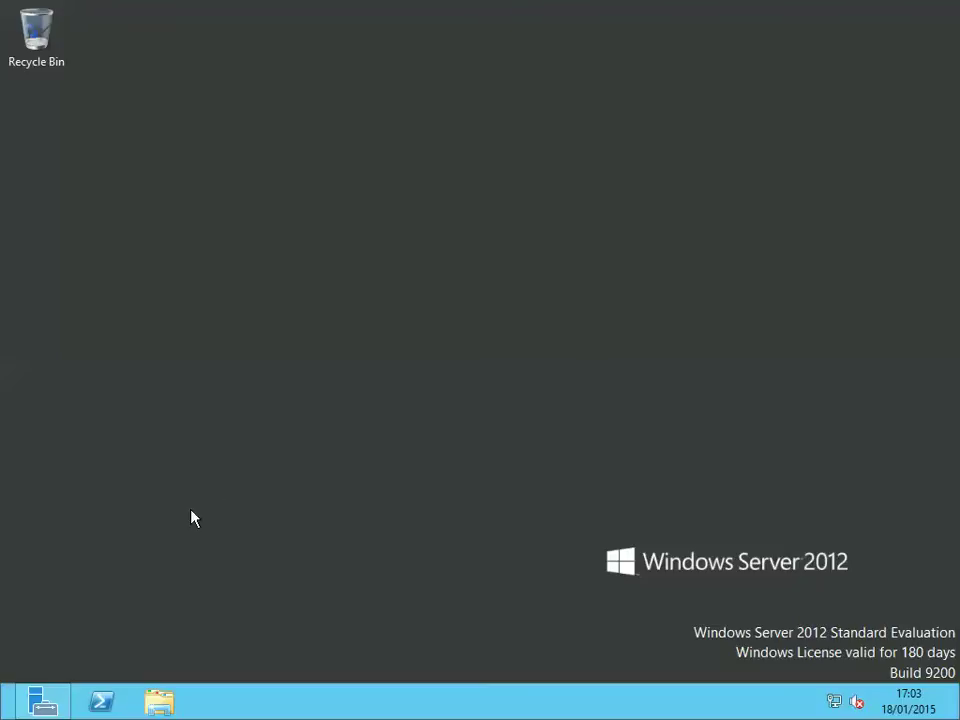
# Step: Start the Remove Roles and Features wizard for the local server and advance to feature selection, leaving server roles unchanged
pyautogui.click(40, 703)
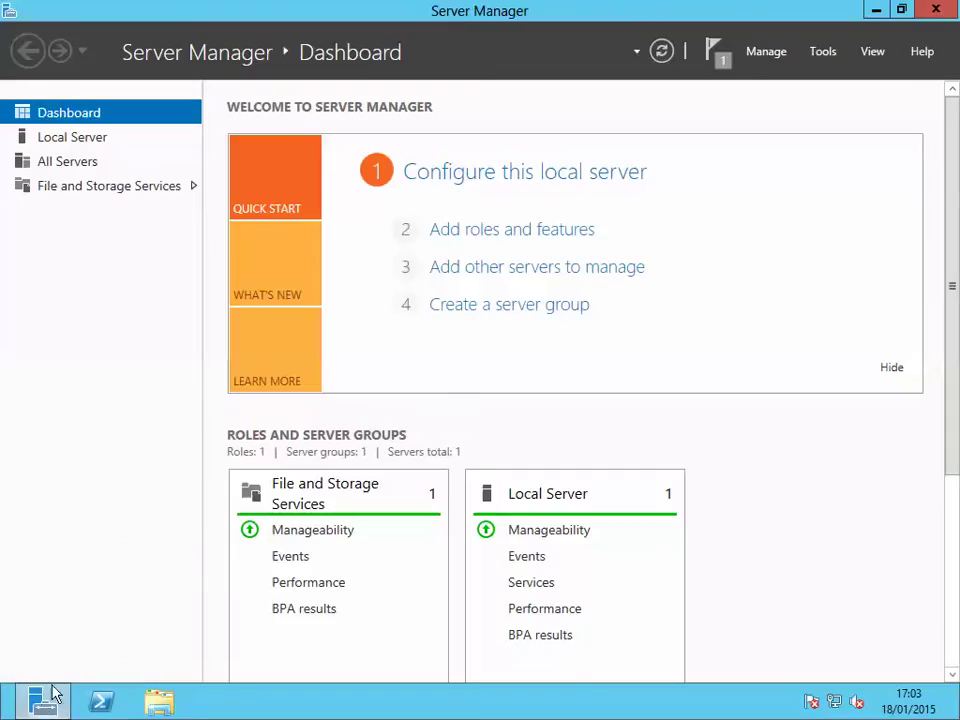
pyautogui.click(766, 51)
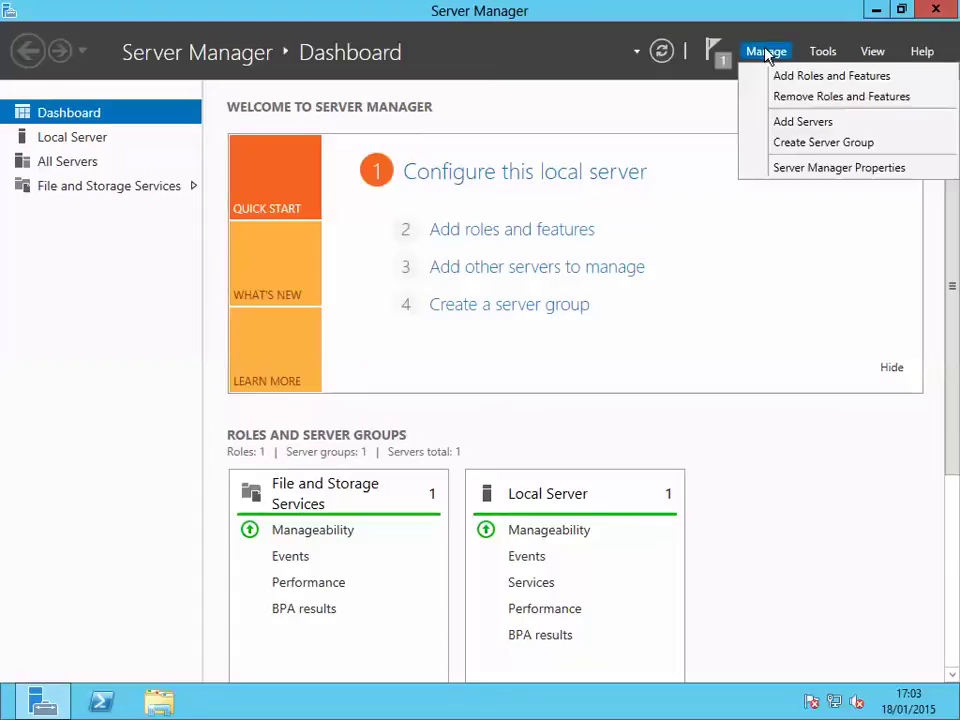
pyautogui.click(810, 97)
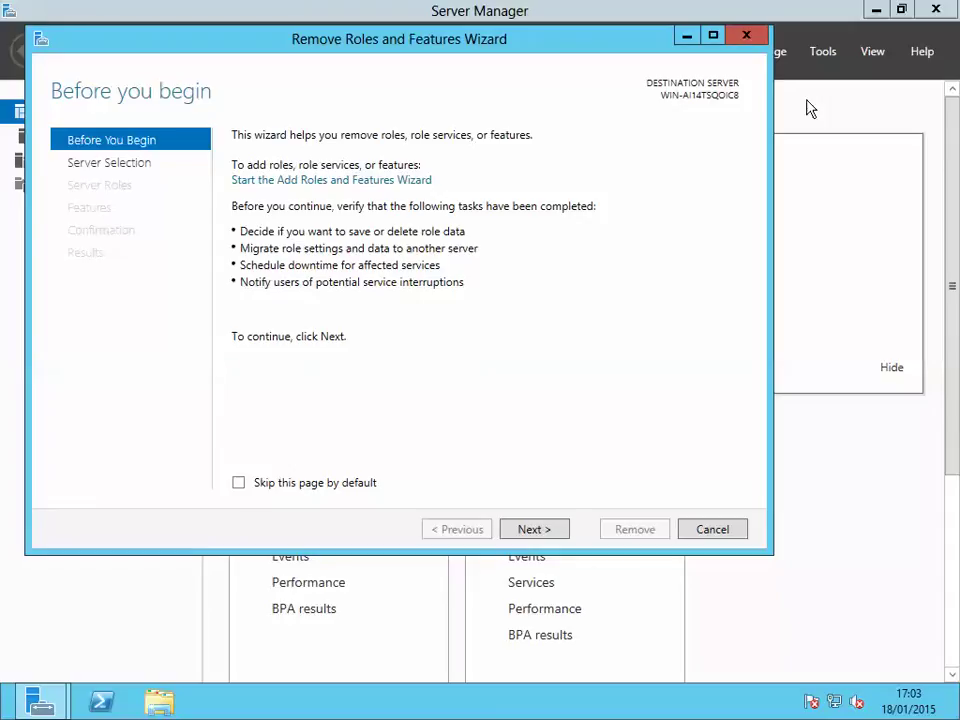
pyautogui.click(541, 529)
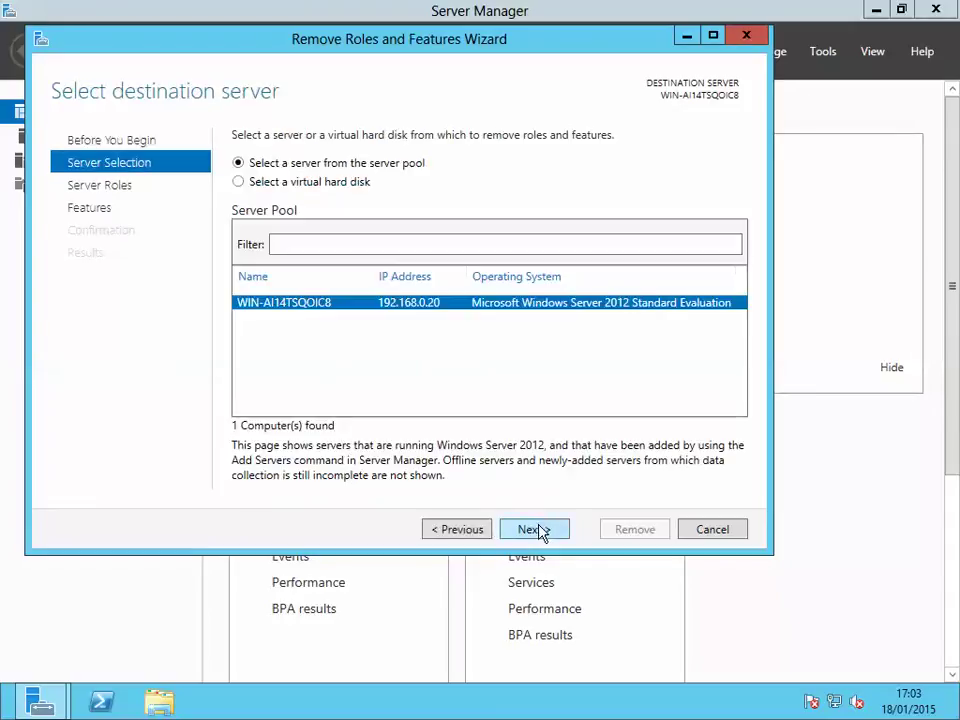
pyautogui.click(541, 531)
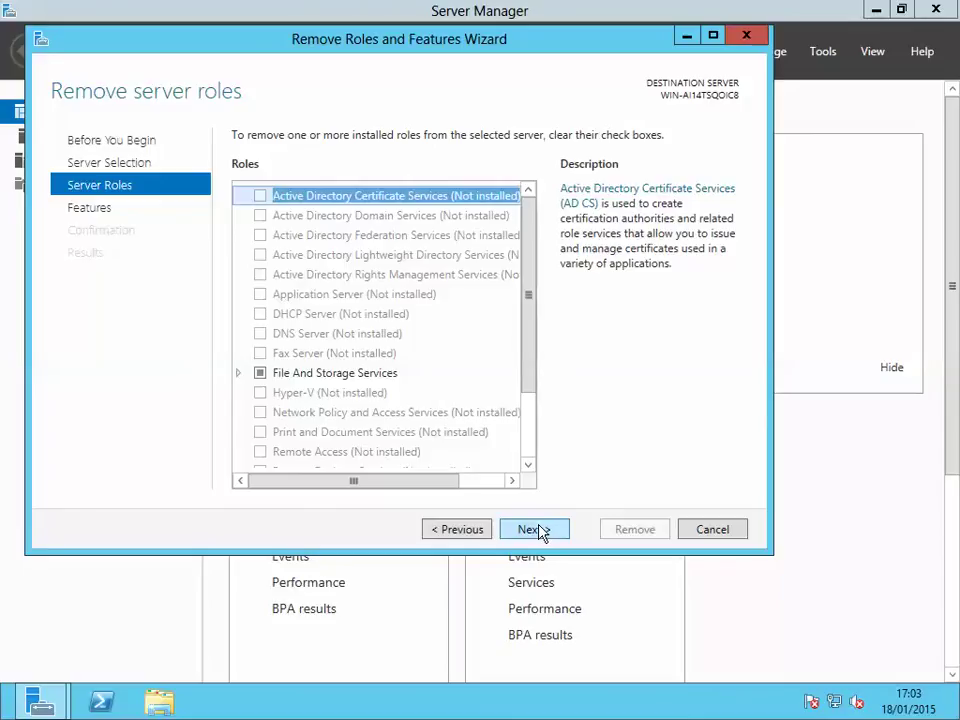
pyautogui.click(535, 529)
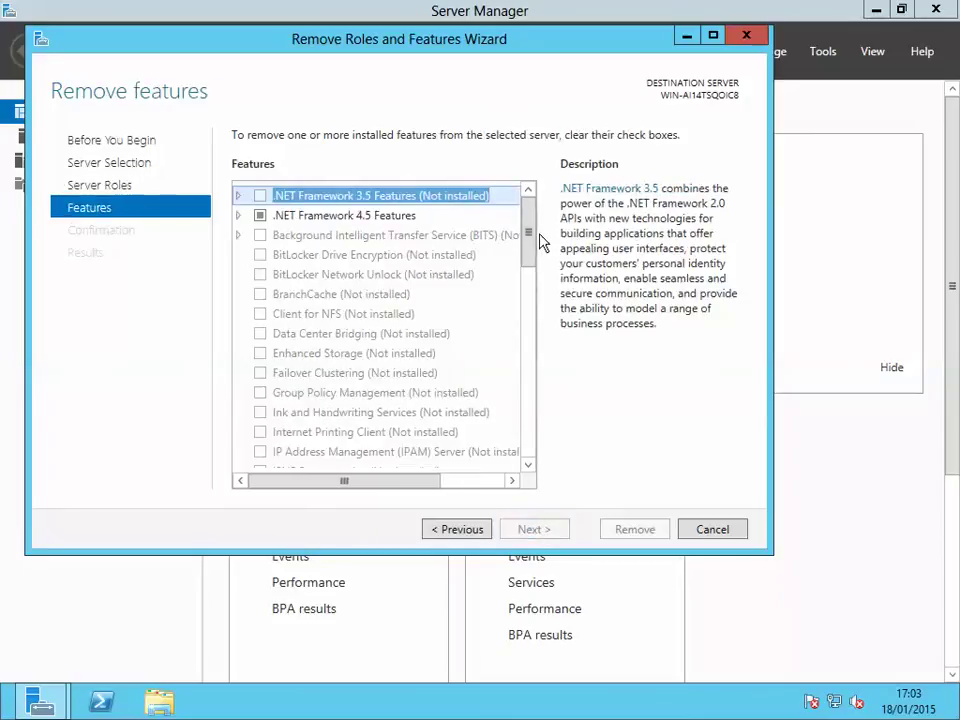
# Step: Mark Server Graphical Shell and Graphical Management Tools and Infrastructure for removal with their dependent features, and proceed to the confirmation page
pyautogui.moveTo(535, 264); pyautogui.dragTo(533, 385)
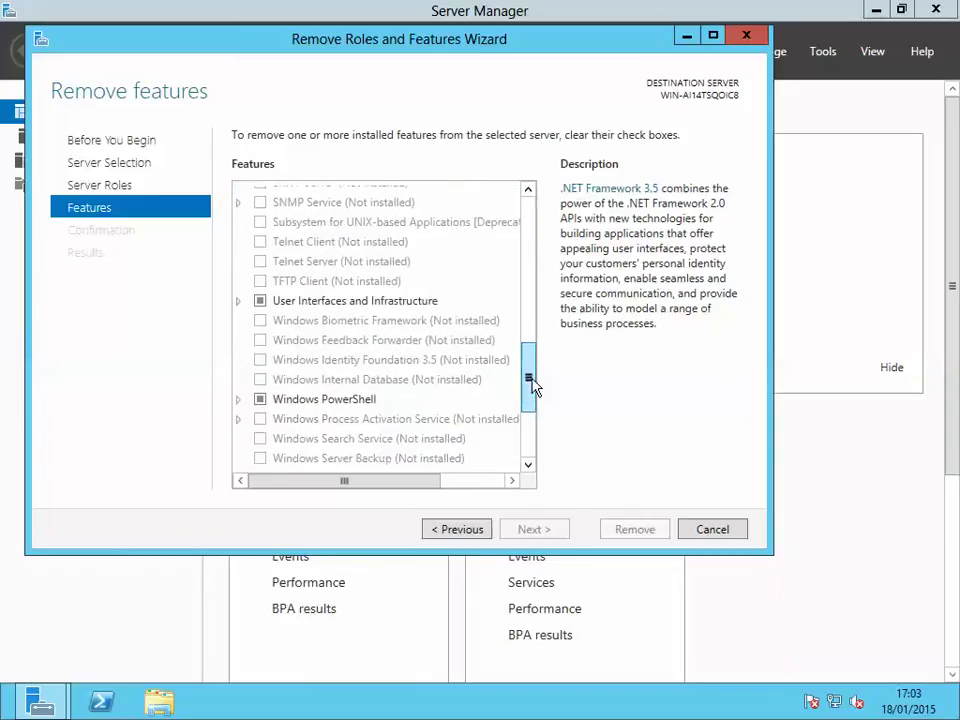
pyautogui.click(238, 301)
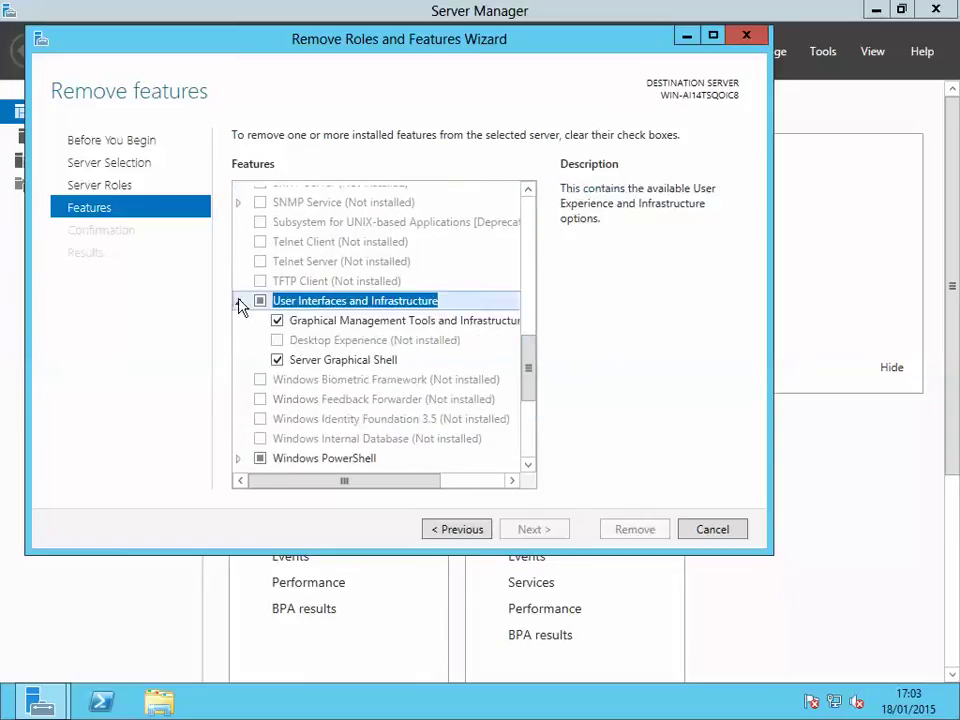
pyautogui.click(277, 361)
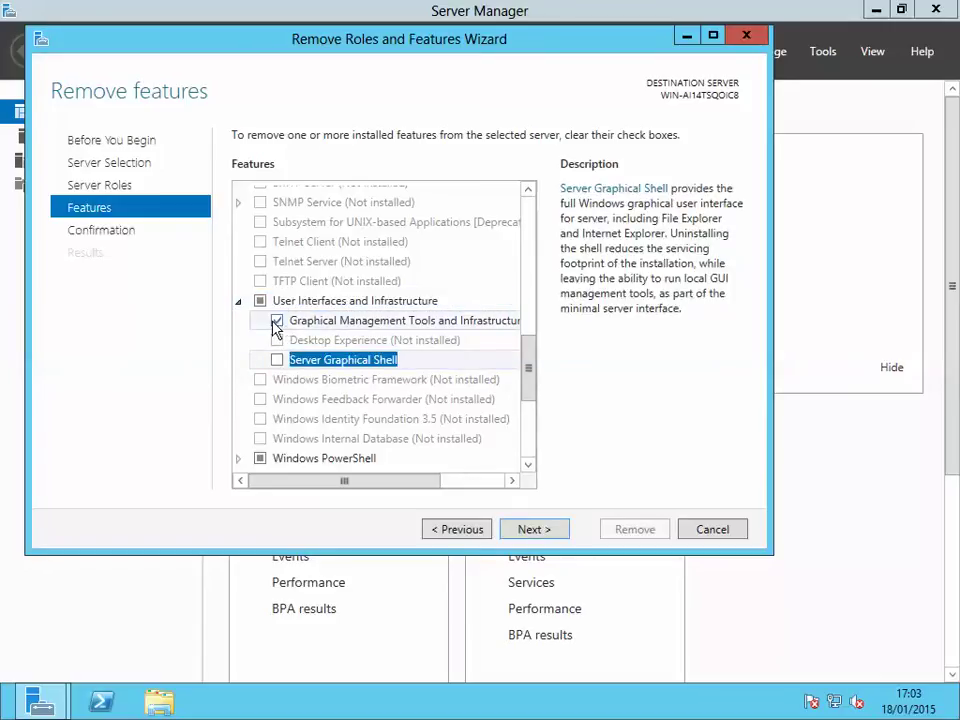
pyautogui.click(276, 322)
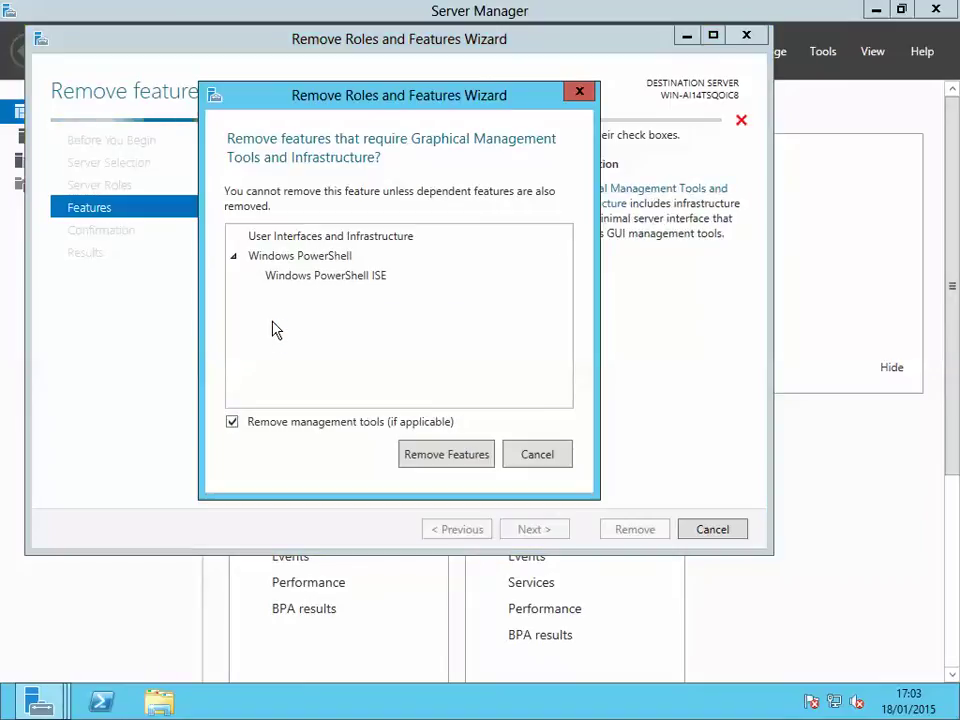
pyautogui.click(437, 458)
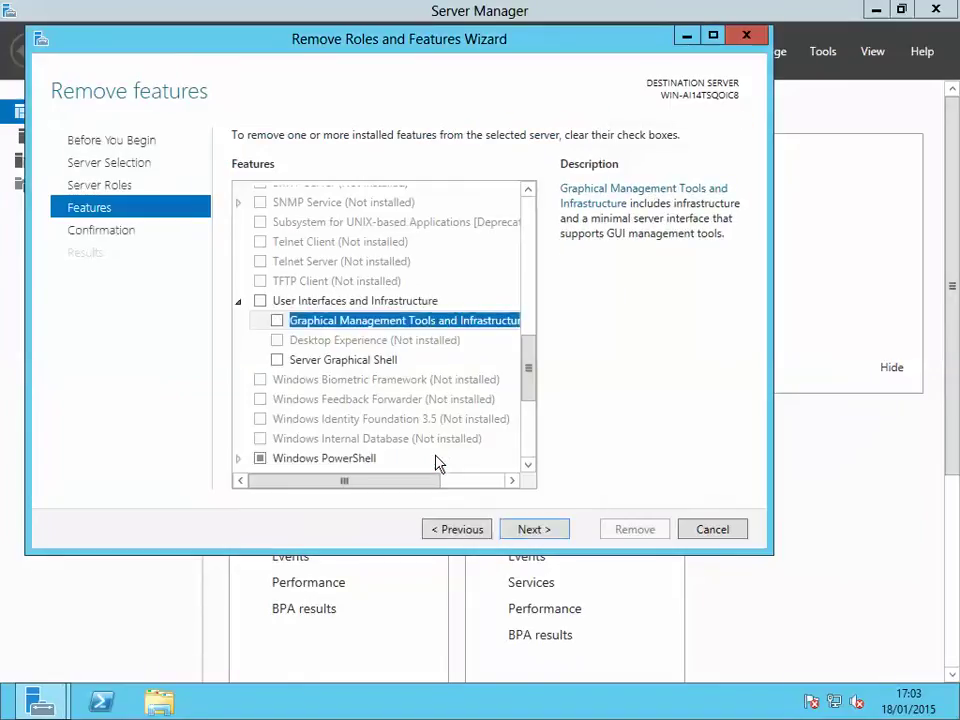
pyautogui.click(542, 530)
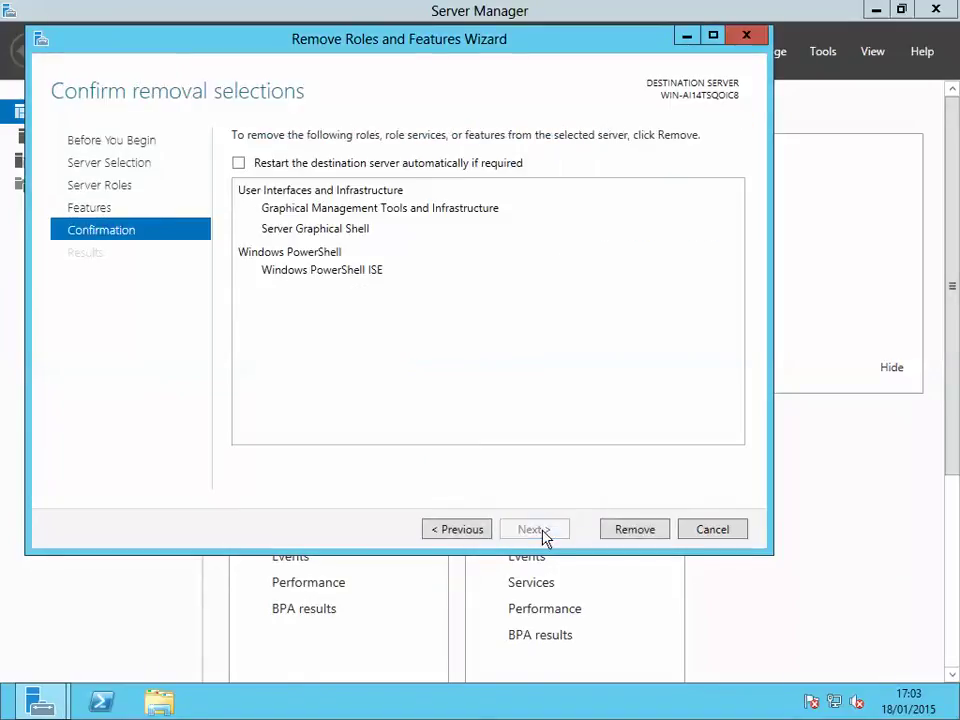
# Step: Allow the destination server to restart automatically if required and start removing the selected features
pyautogui.click(239, 163)
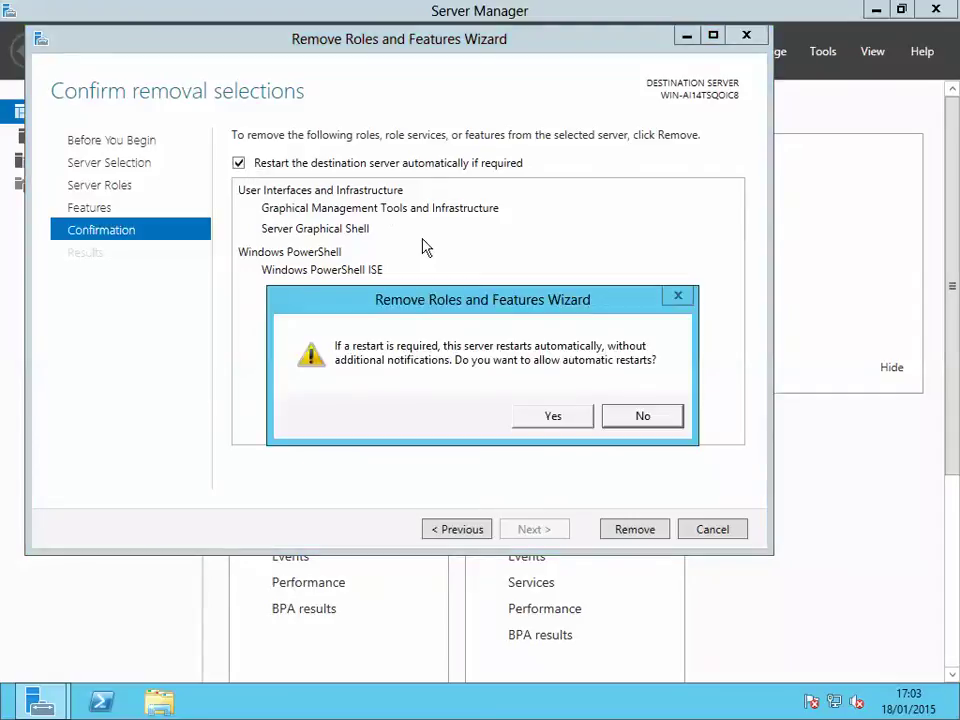
pyautogui.click(551, 418)
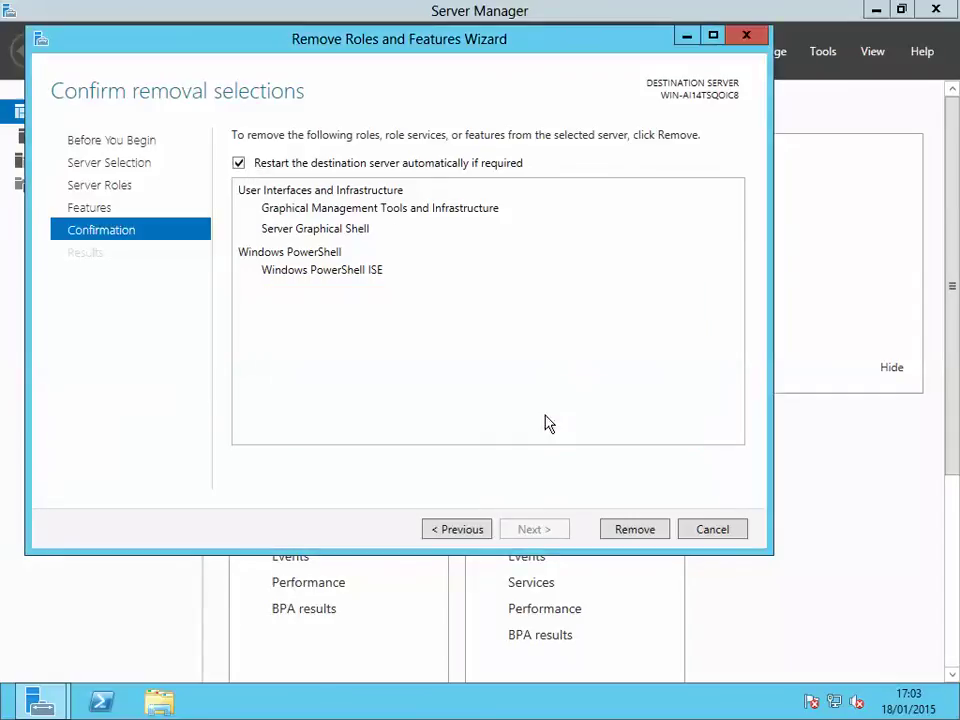
pyautogui.click(635, 530)
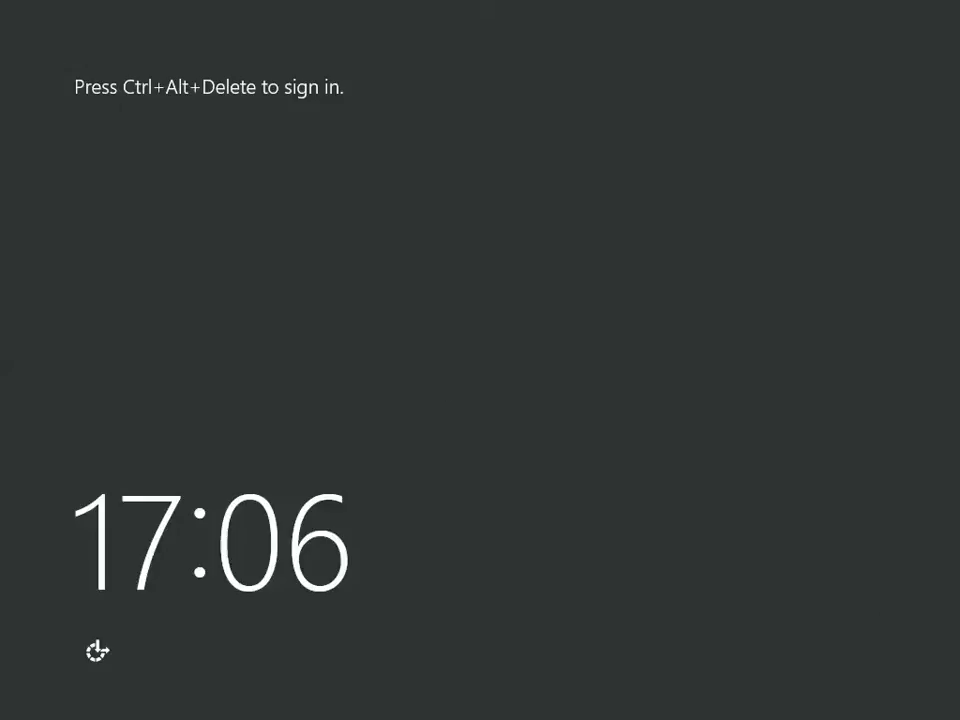
# Step: Sign in to the restarted server as Administrator with the account password
pyautogui.hotkey('ctrl', 'alt', 'Delete')
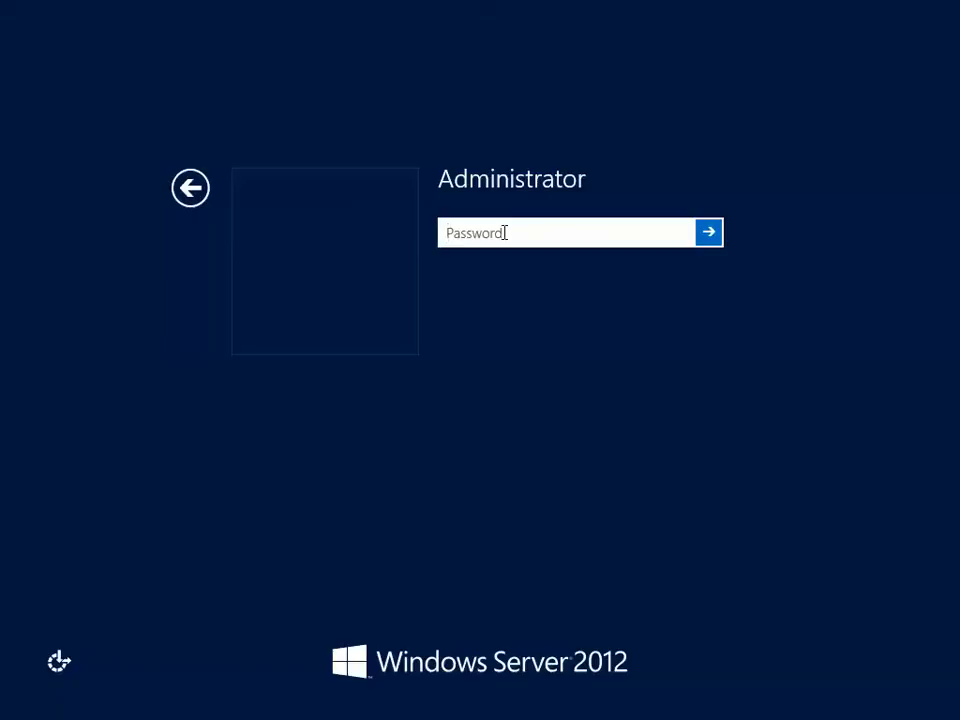
pyautogui.write('********')
pyautogui.press('Return')
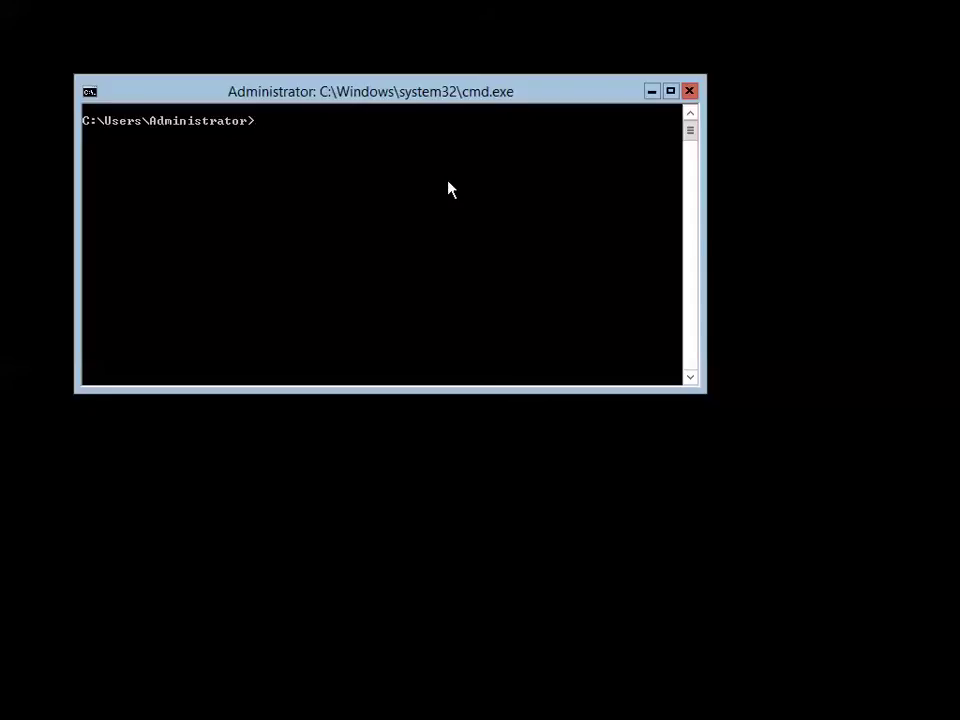
# Step: Start PowerShell from the command prompt and import the servermanager module
pyautogui.write('powershell')
pyautogui.press('Return')
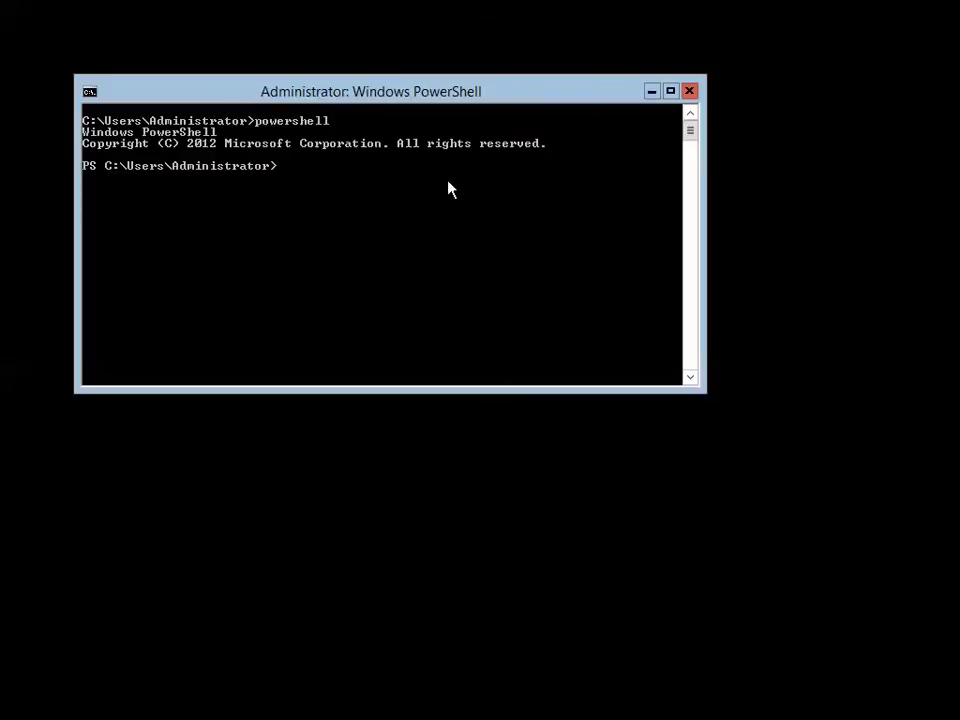
pyautogui.write('import-module se')
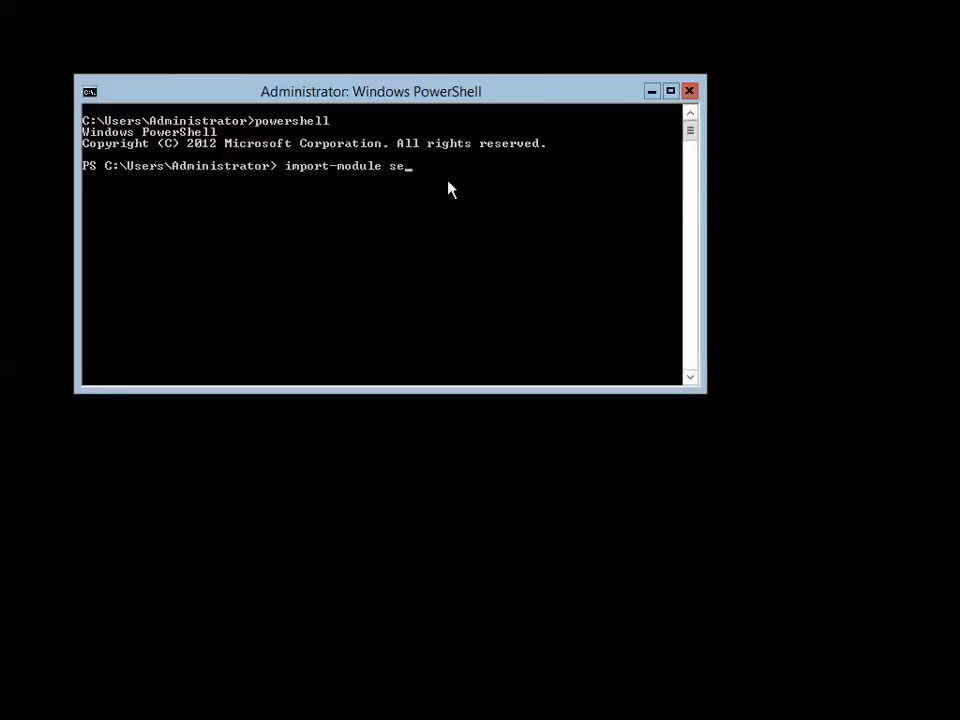
pyautogui.write('rvermanager')
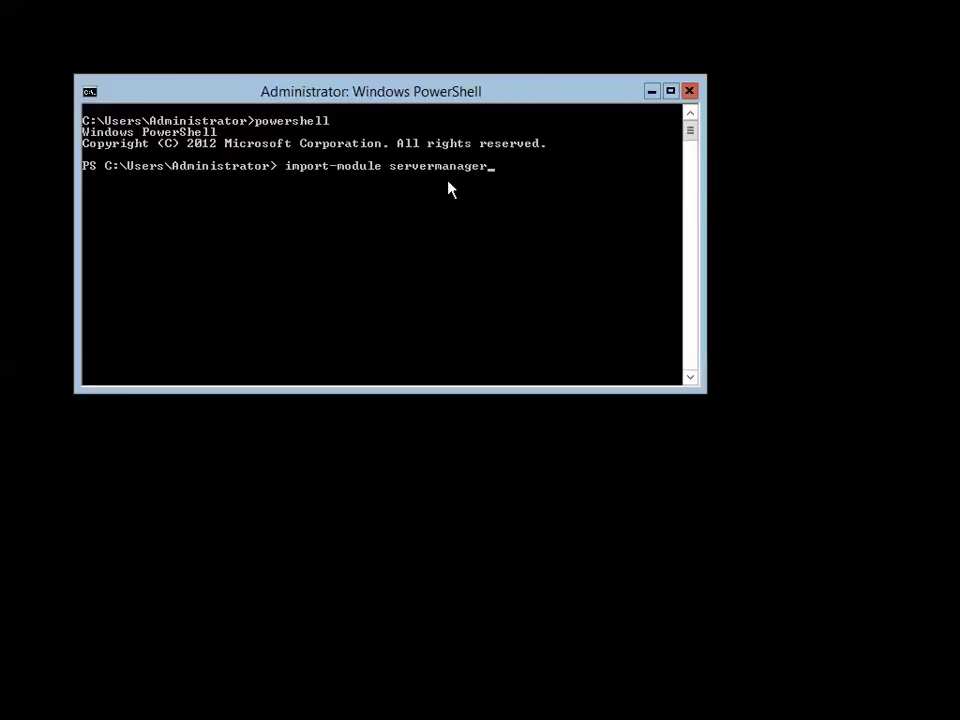
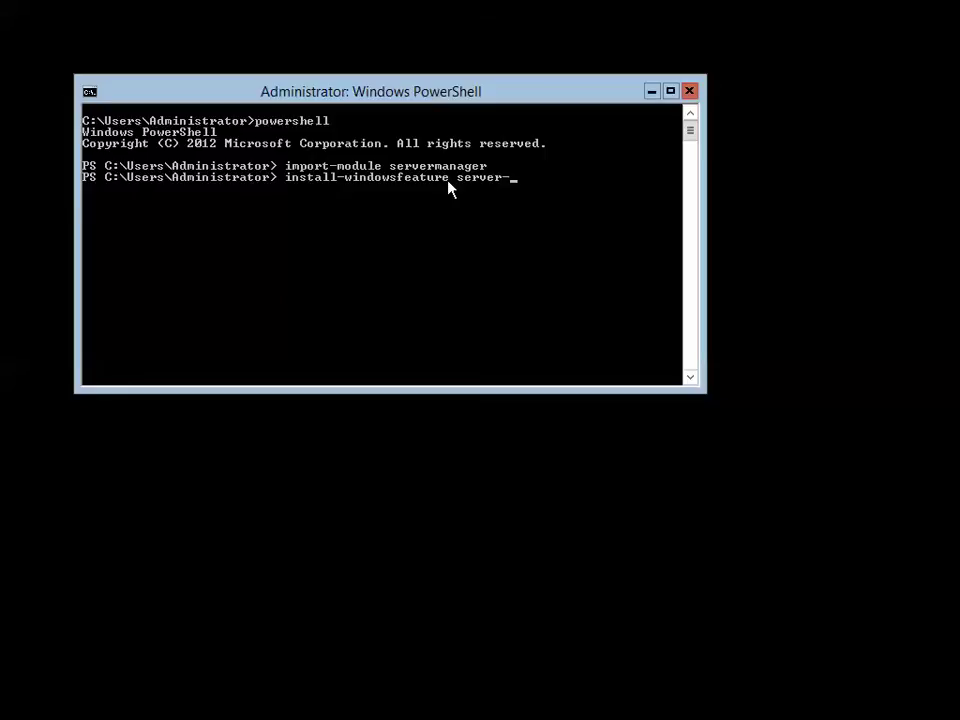
# Step: Run install-windowsfeature for server-gui-mgmt-infra and server-gui-shell with the -restart option
pyautogui.write('gui-mgmt-infra')
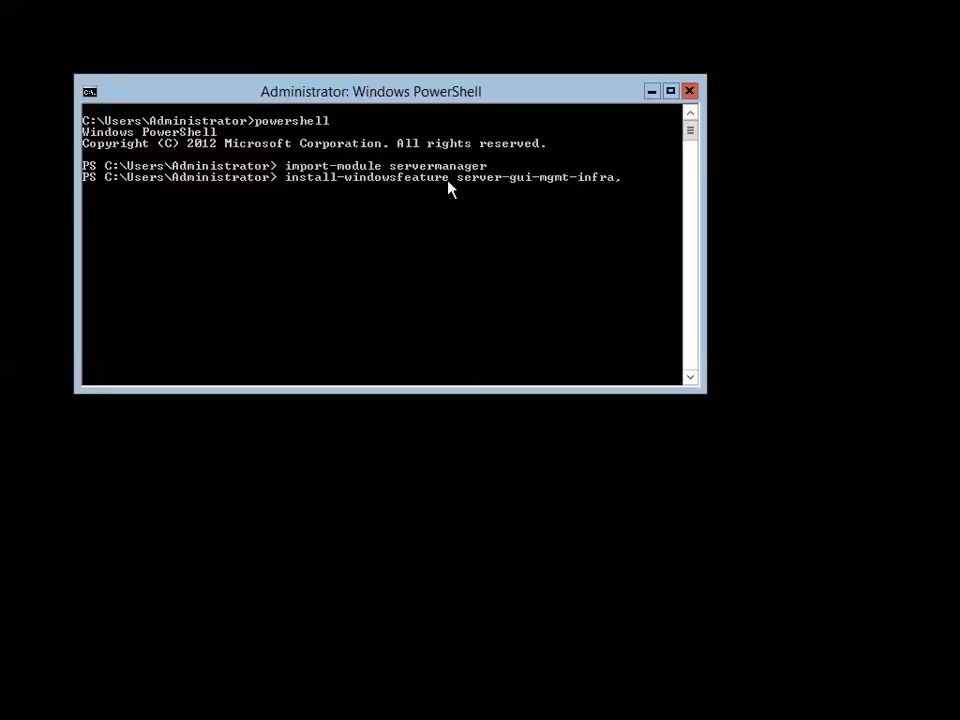
pyautogui.write(', server-gui-shell -res')
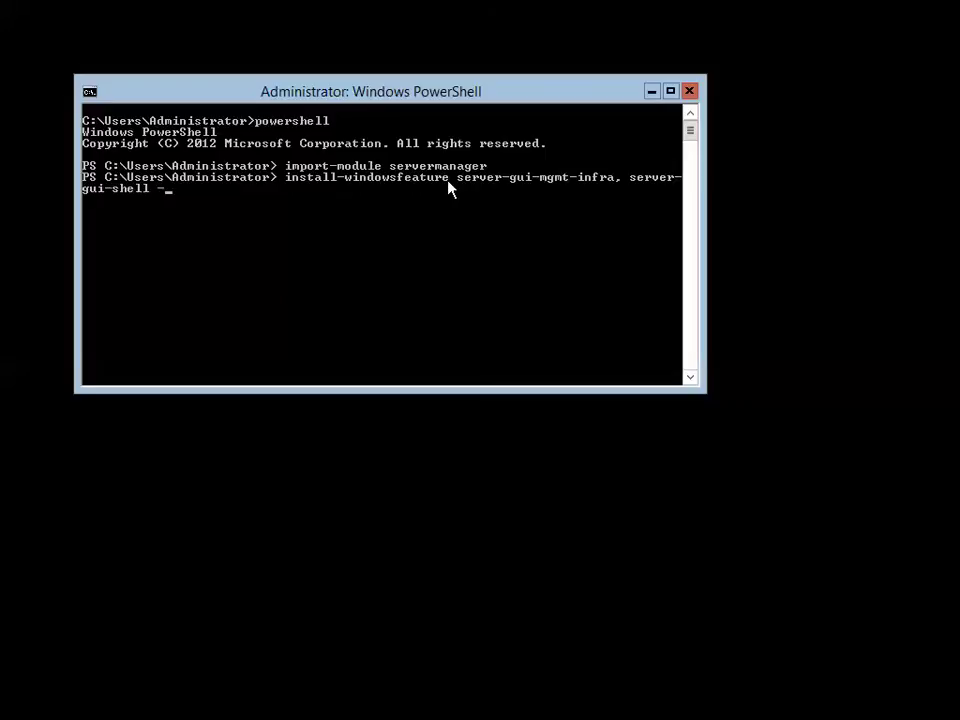
pyautogui.write('tra')
pyautogui.press('BackSpace')
pyautogui.press('BackSpace')
pyautogui.write('art')
pyautogui.press('Return')
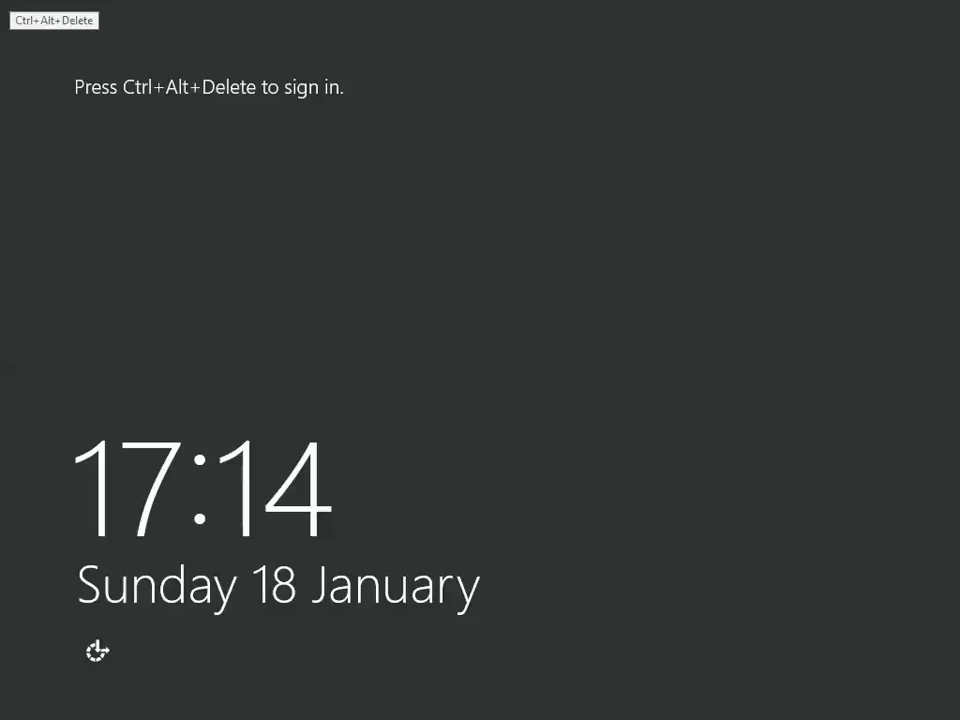
# Step: Sign in as Administrator again after the reboot by entering the account password
pyautogui.hotkey('ctrl', 'alt', 'Delete')
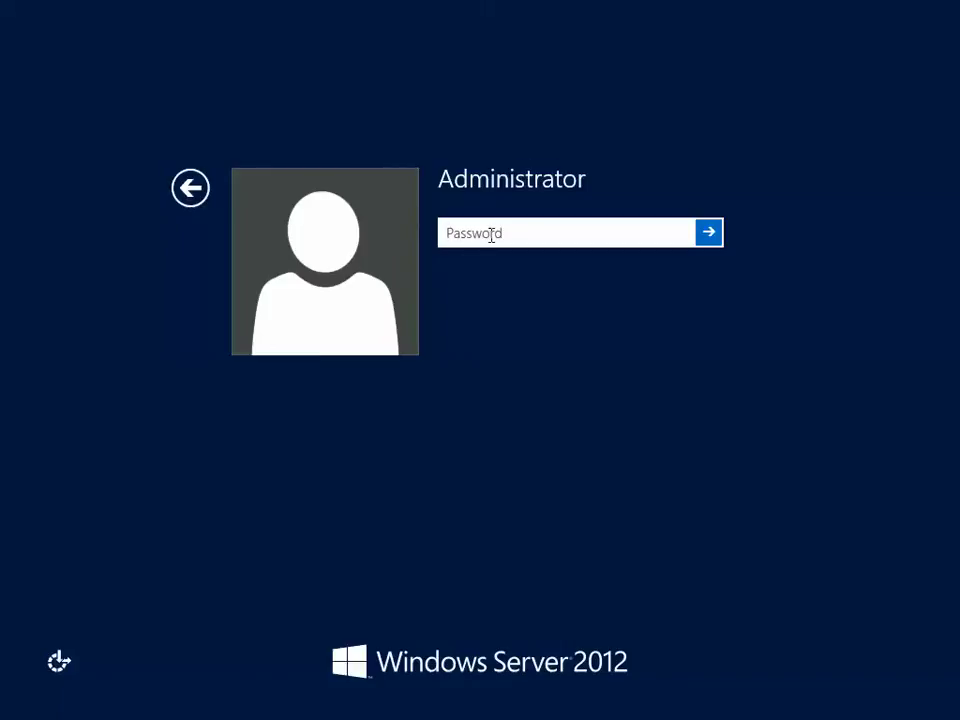
pyautogui.write('**********')
pyautogui.press('Return')
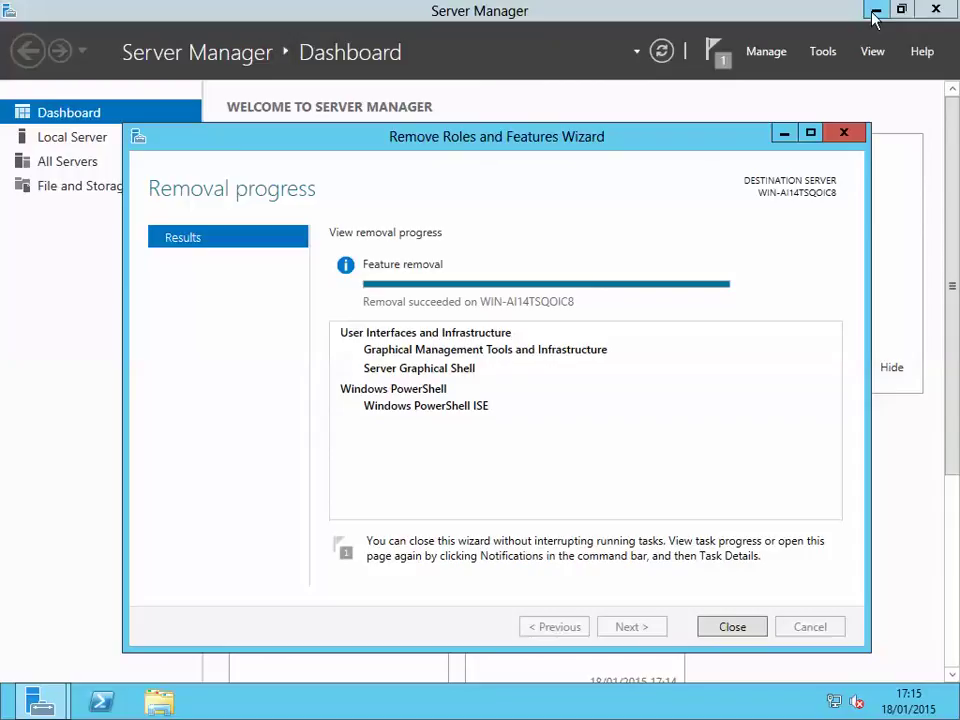
# Step: Close the old removal results and start a new Remove Roles and Features wizard for the local server, advancing to feature selection
pyautogui.click(733, 628)
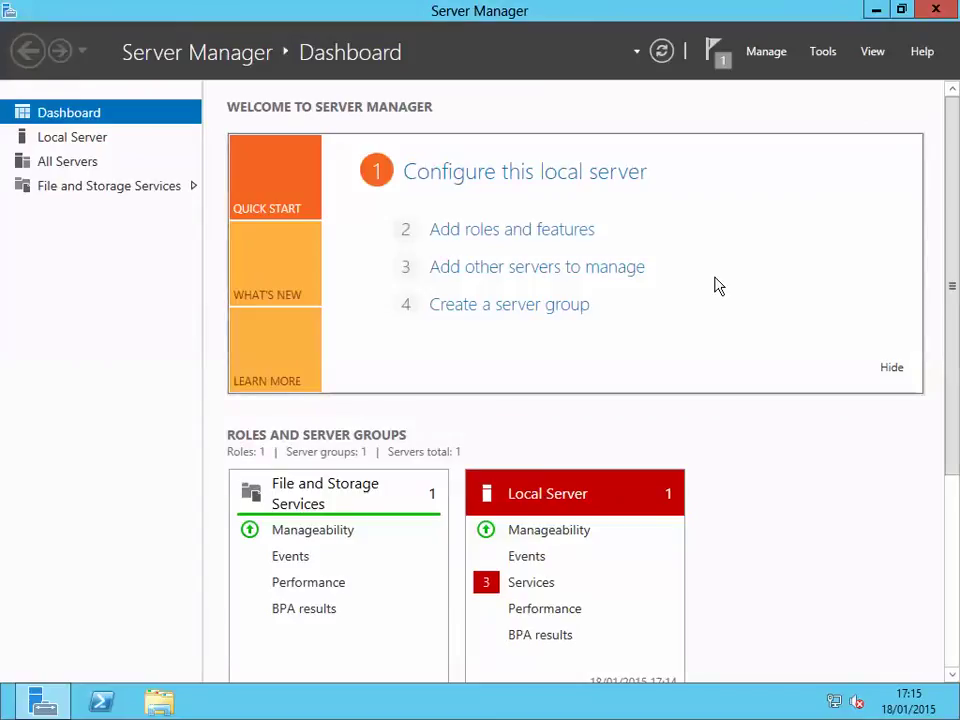
pyautogui.click(767, 55)
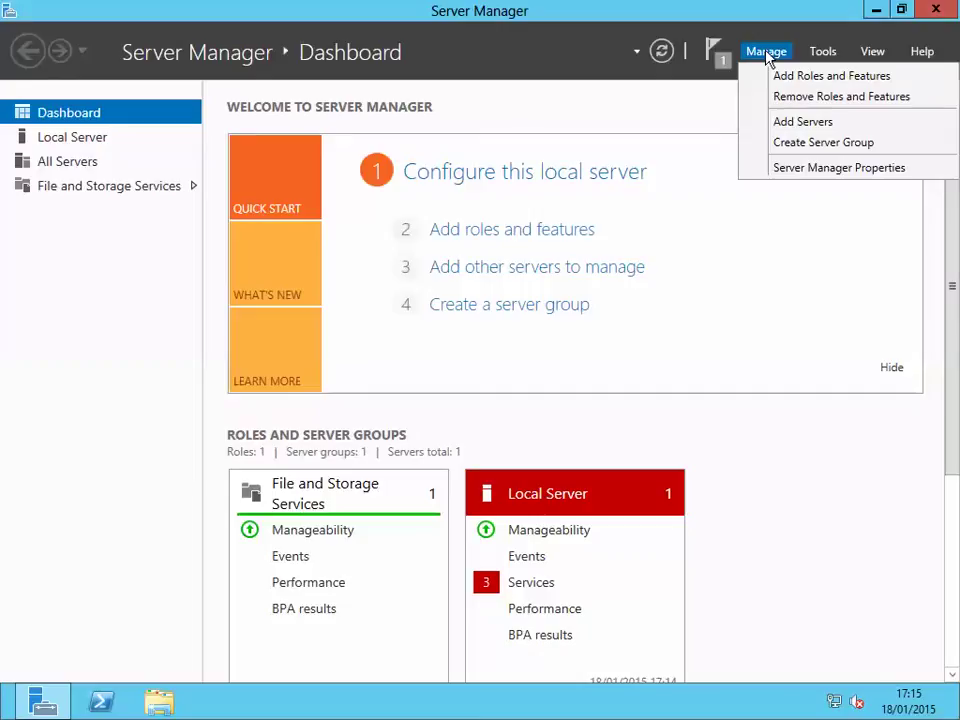
pyautogui.click(799, 101)
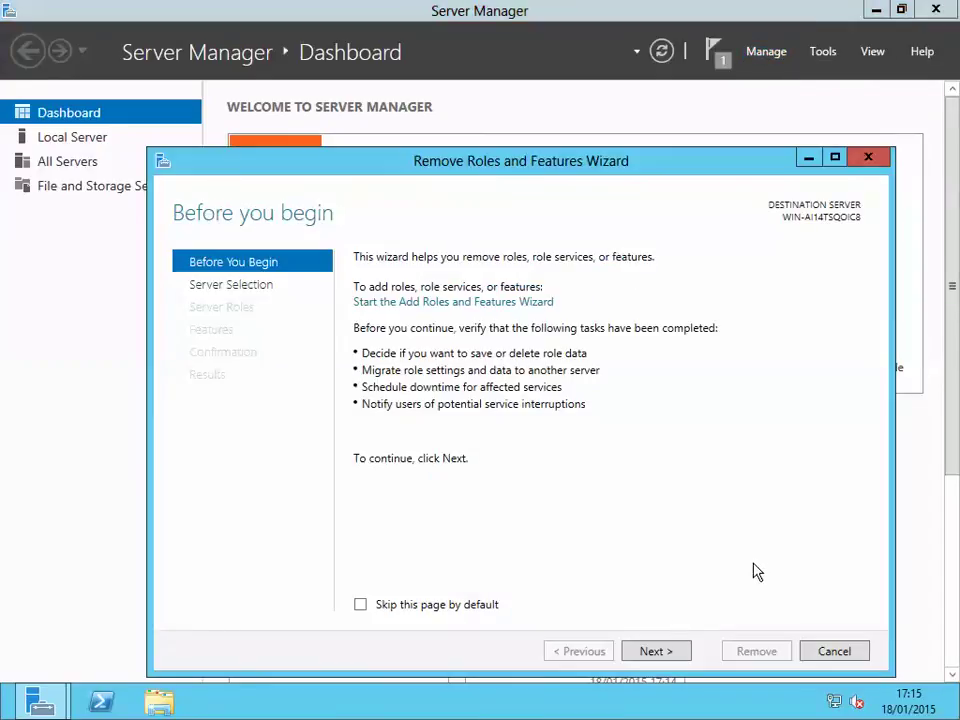
pyautogui.click(656, 651)
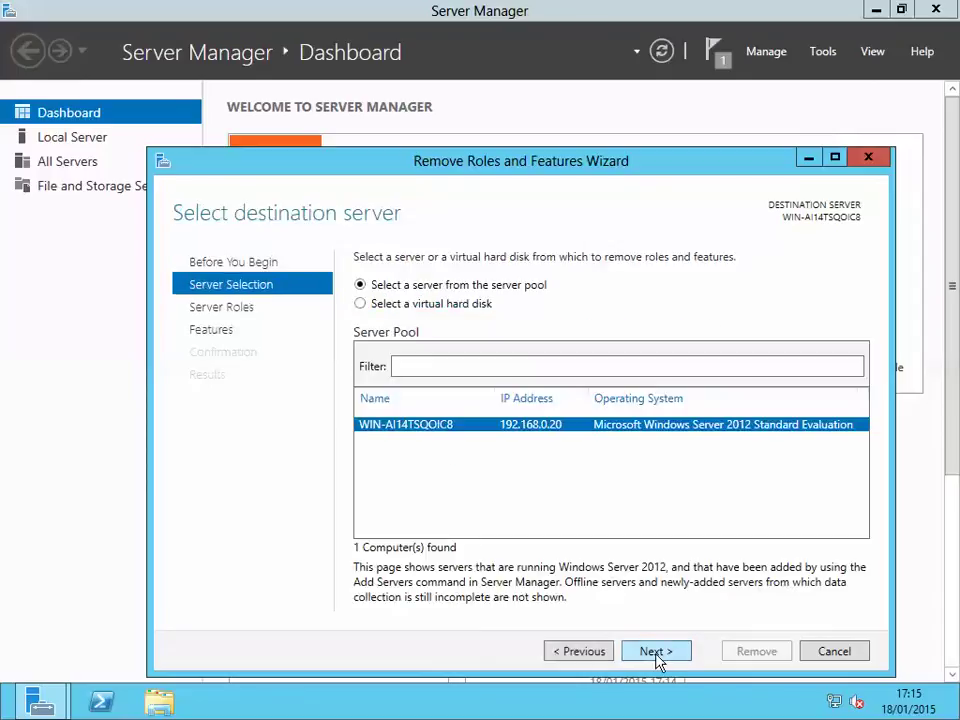
pyautogui.click(656, 651)
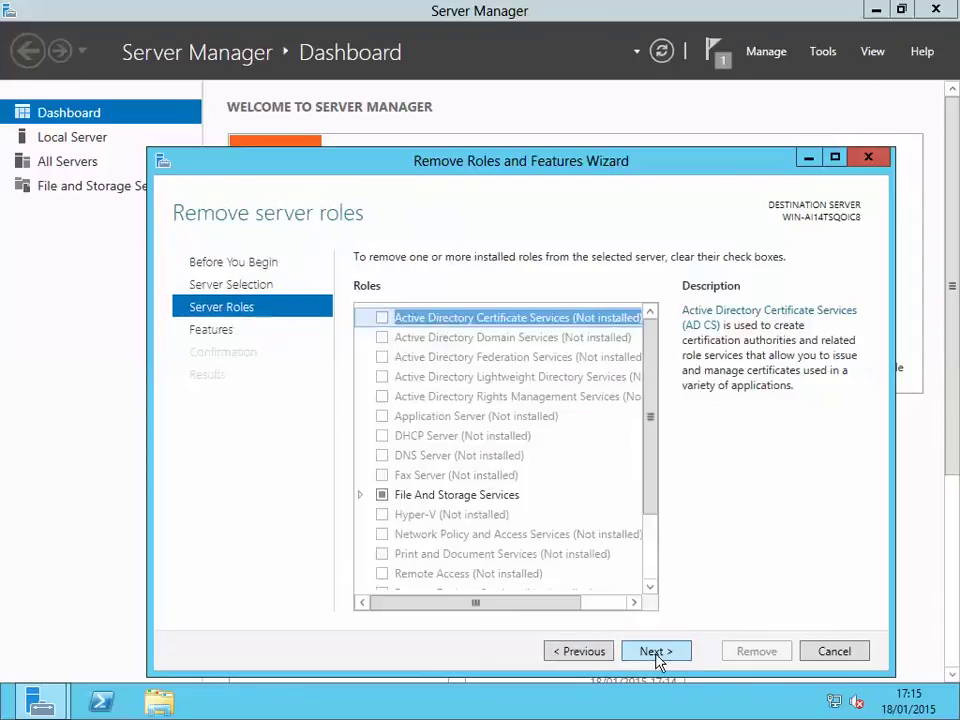
pyautogui.click(656, 651)
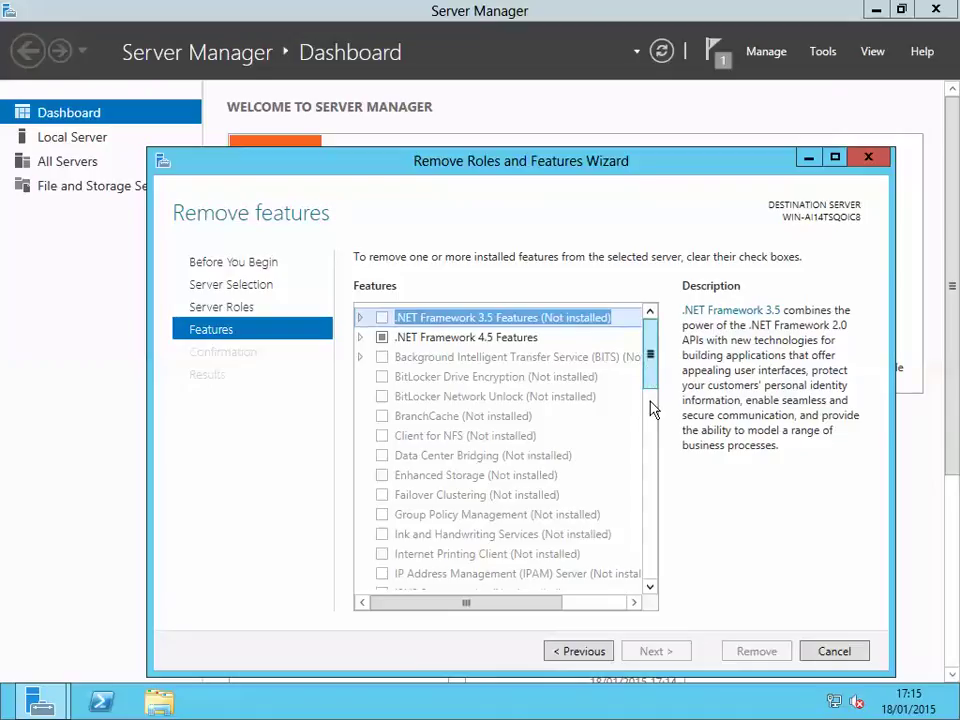
# Step: Deselect only Server Graphical Shell under User Interfaces and Infrastructure for removal and continue to the confirmation page
pyautogui.click(656, 450)
pyautogui.scroll(-5, 656, 450)
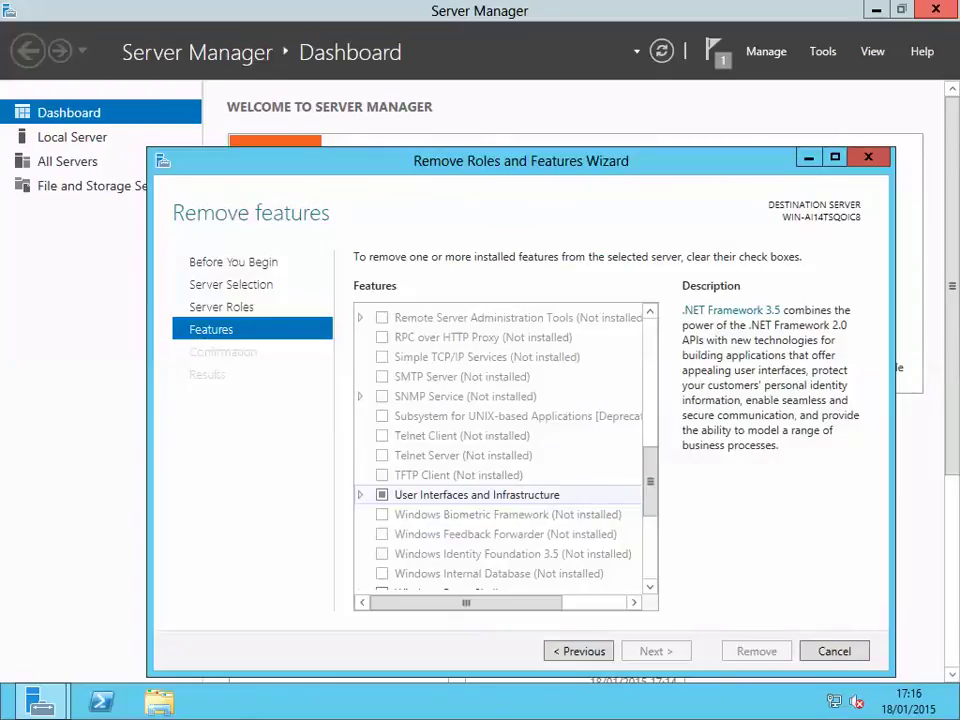
pyautogui.doubleClick(477, 494)
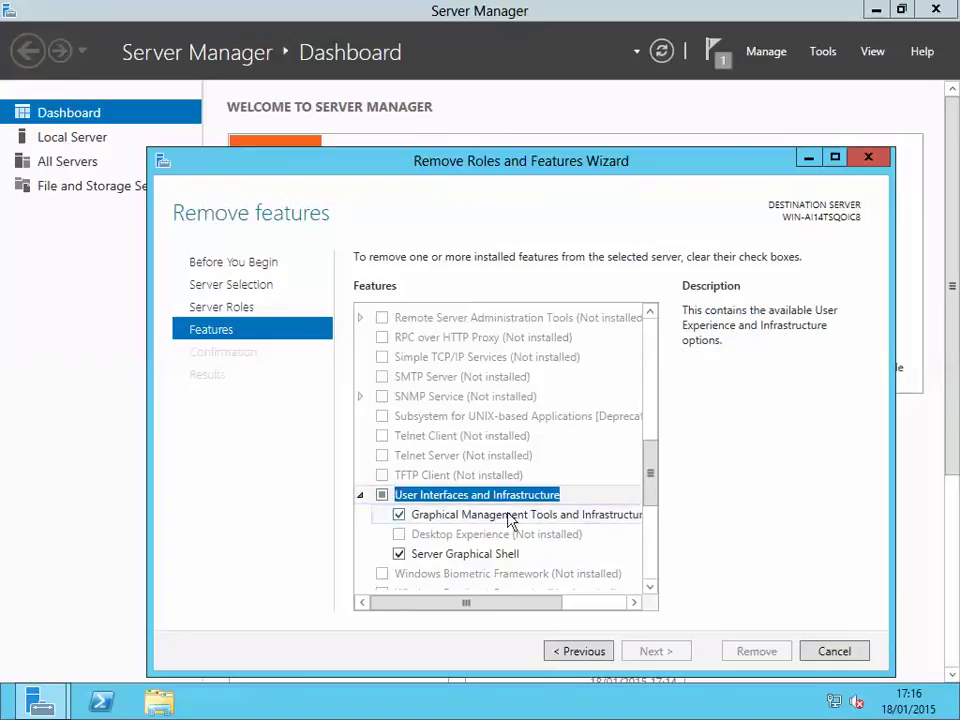
pyautogui.click(401, 561)
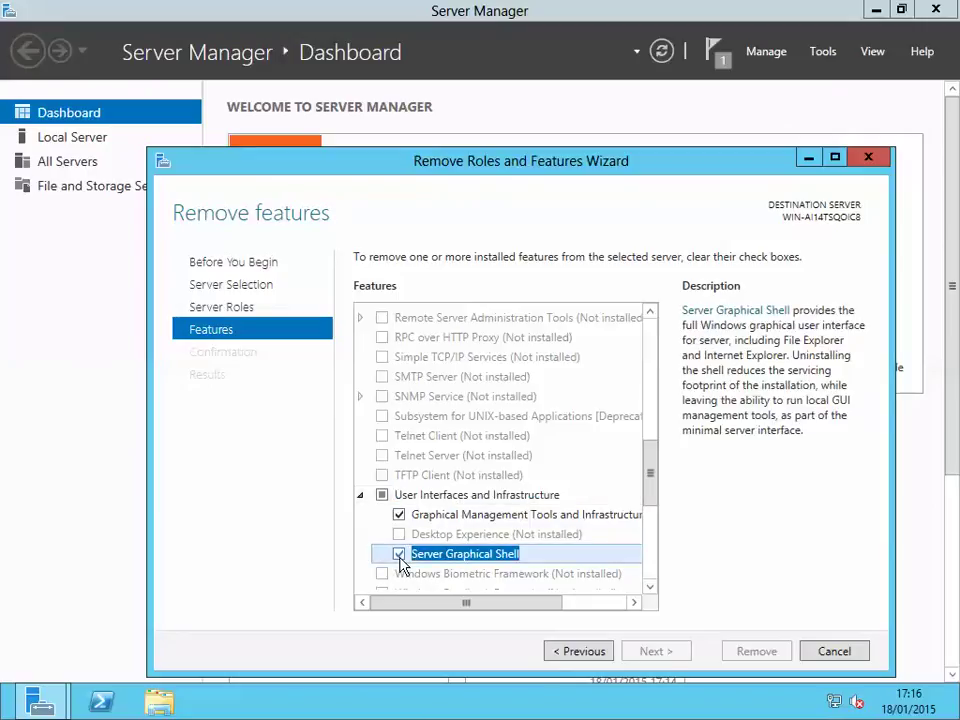
pyautogui.click(399, 555)
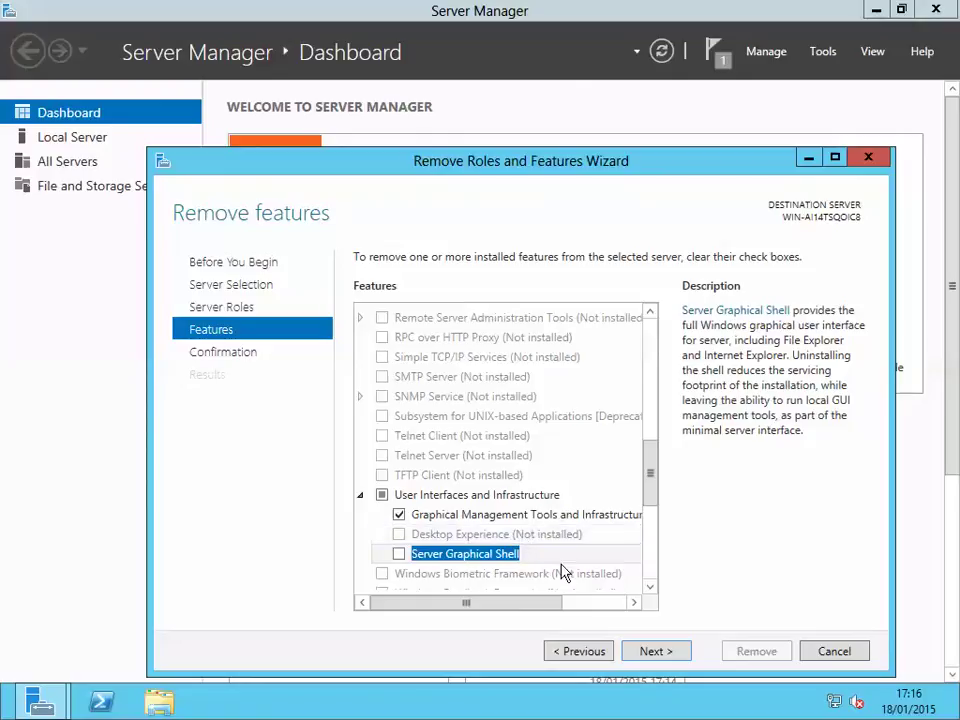
pyautogui.click(656, 651)
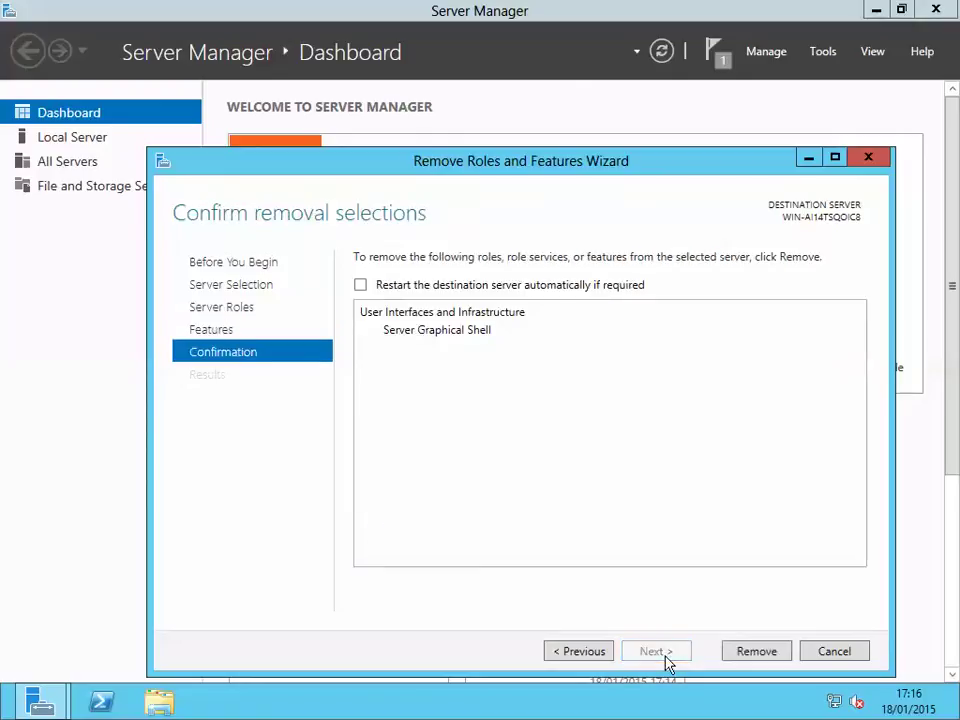
# Step: Allow the destination server to restart automatically and start removing the Server Graphical Shell
pyautogui.click(361, 286)
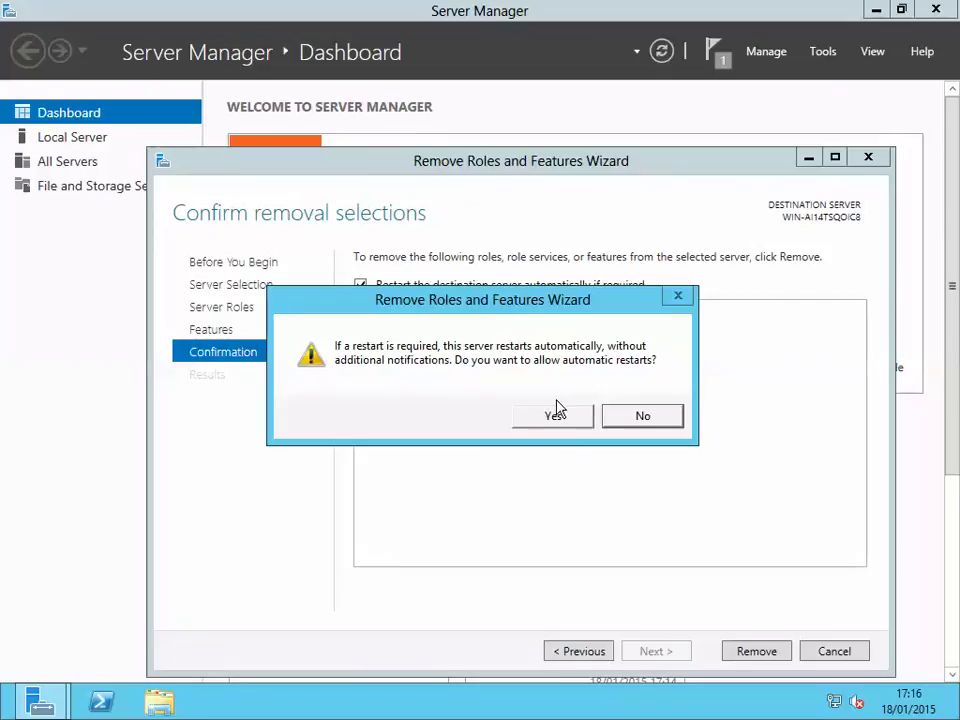
pyautogui.click(553, 416)
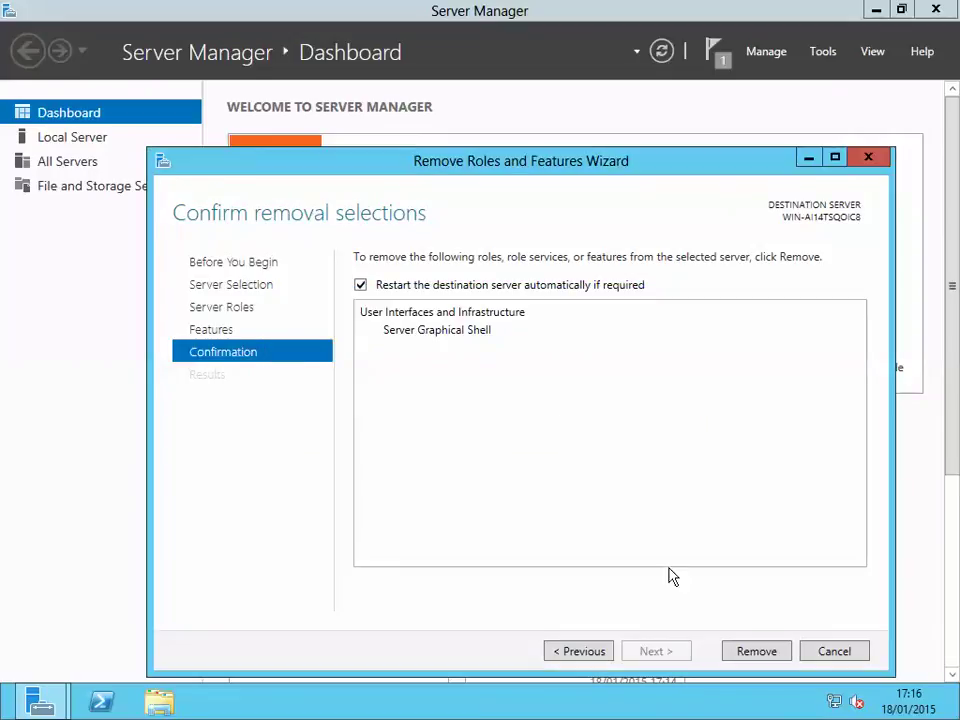
pyautogui.click(756, 651)
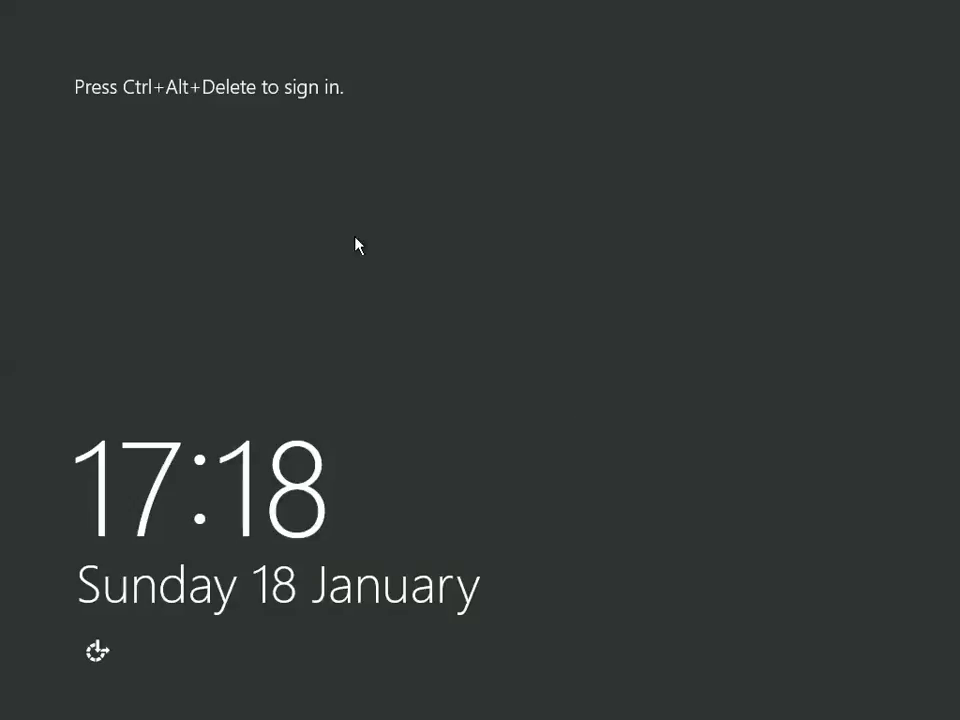
# Step: Sign in as Administrator after the restart by entering the account password
pyautogui.moveTo(9, 13)
pyautogui.click(52, 19)
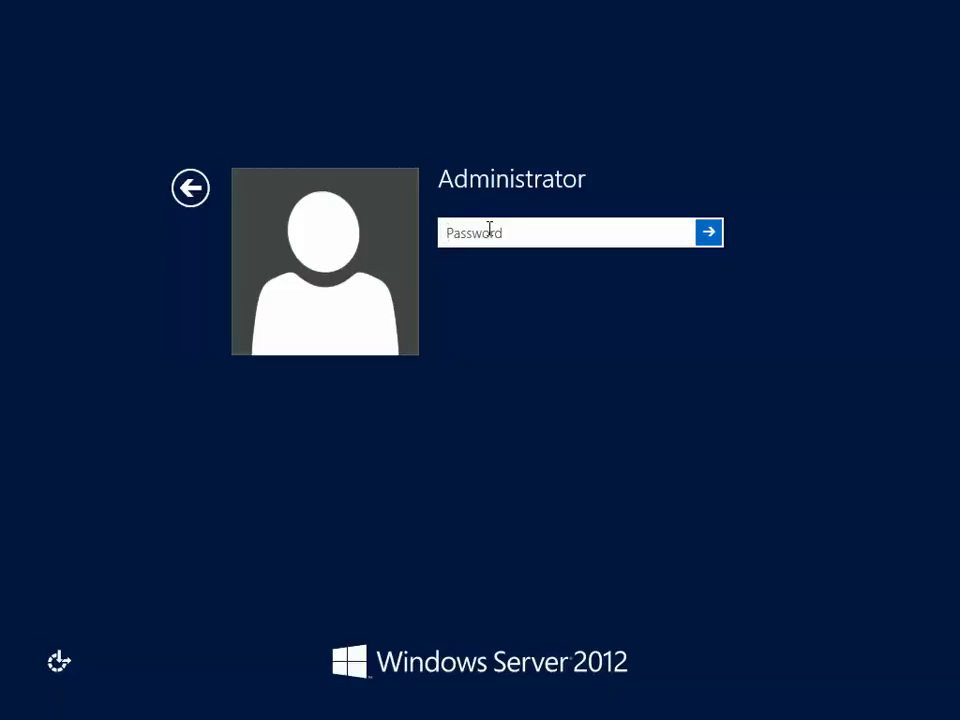
pyautogui.write('********')
pyautogui.press('Return')
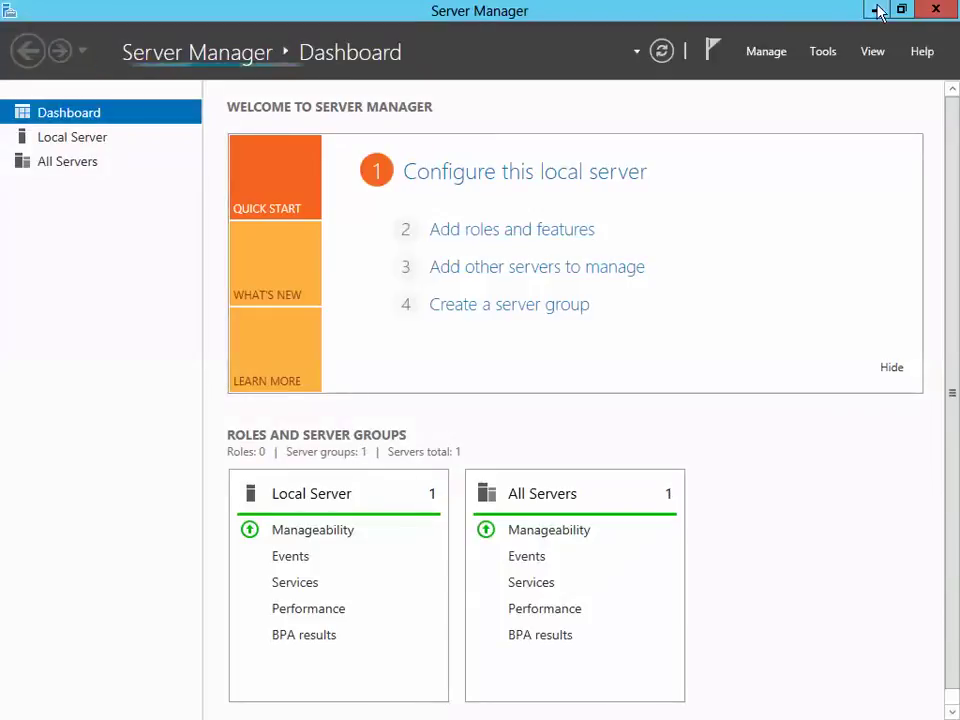
# Step: Minimize Server Manager to close the removal wizard's results, and bring the dashboard back to full size
pyautogui.click(876, 11)
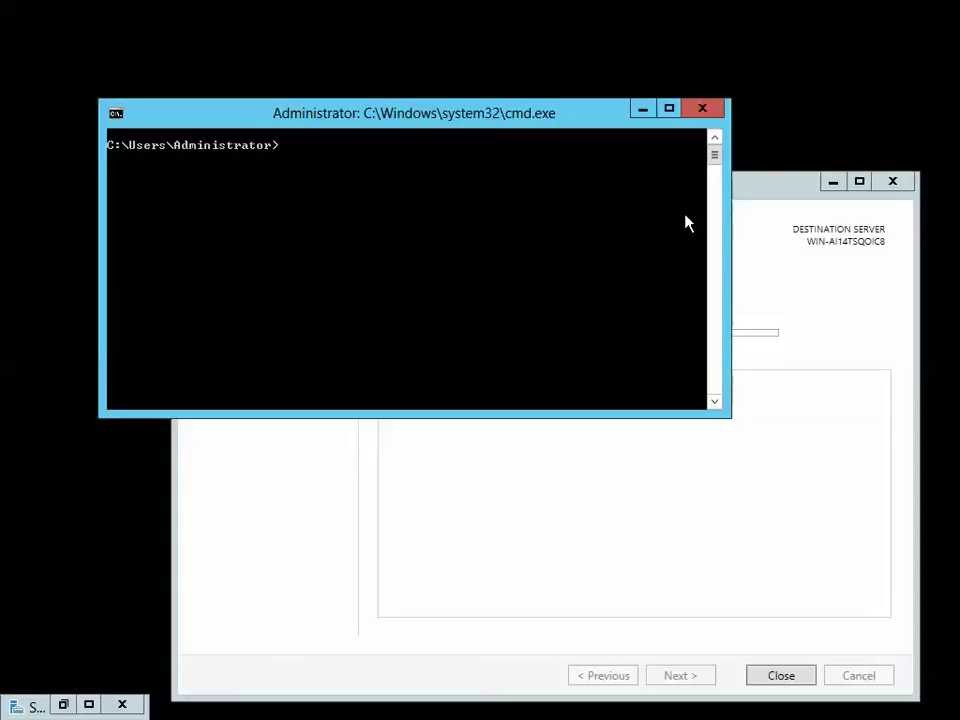
pyautogui.click(788, 678)
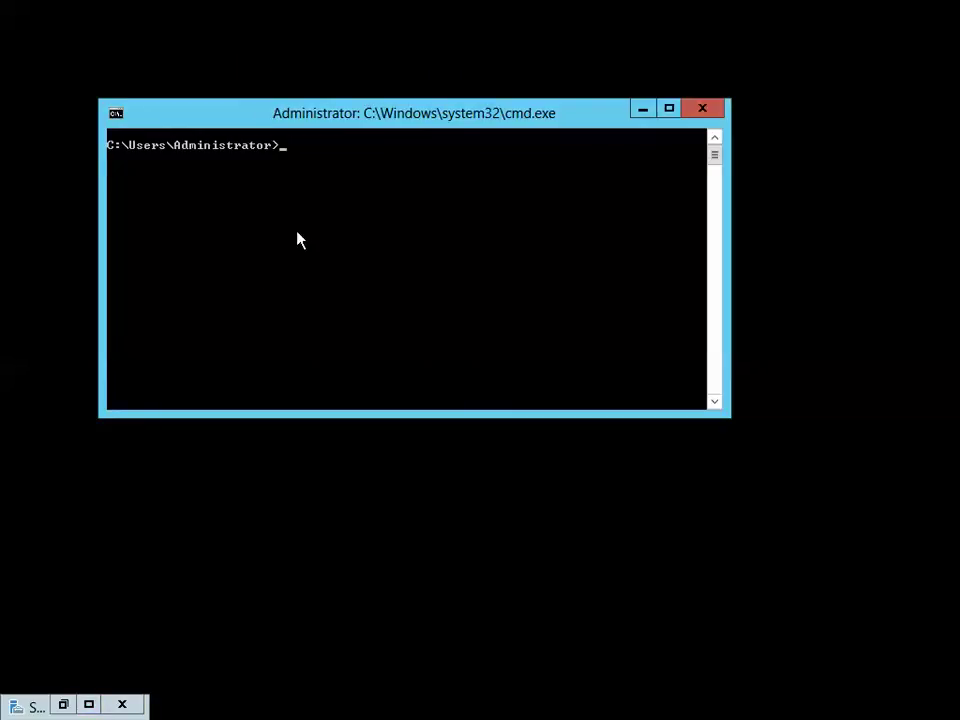
pyautogui.click(88, 706)
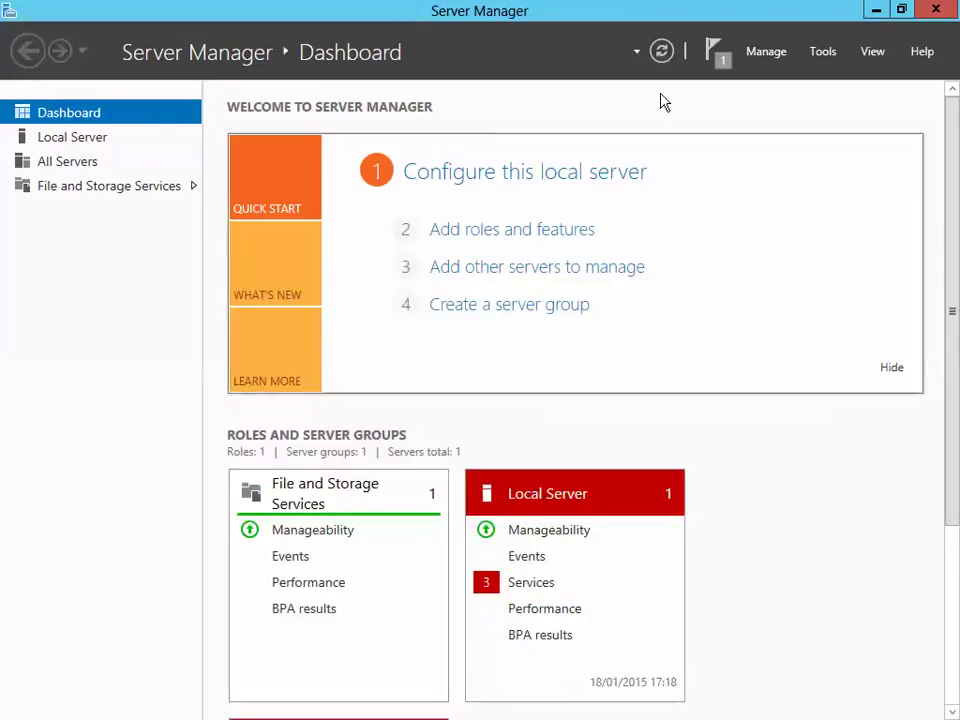
# Step: Examine which management commands and administrative tools Server Manager offers in the minimal server interface
pyautogui.click(766, 52)
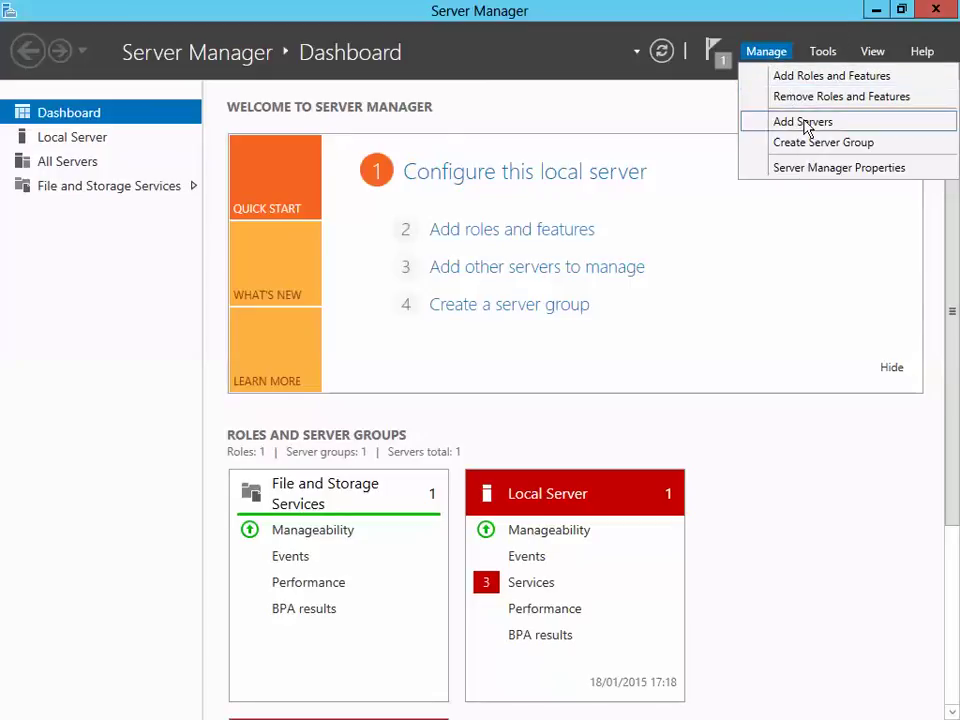
pyautogui.click(820, 54)
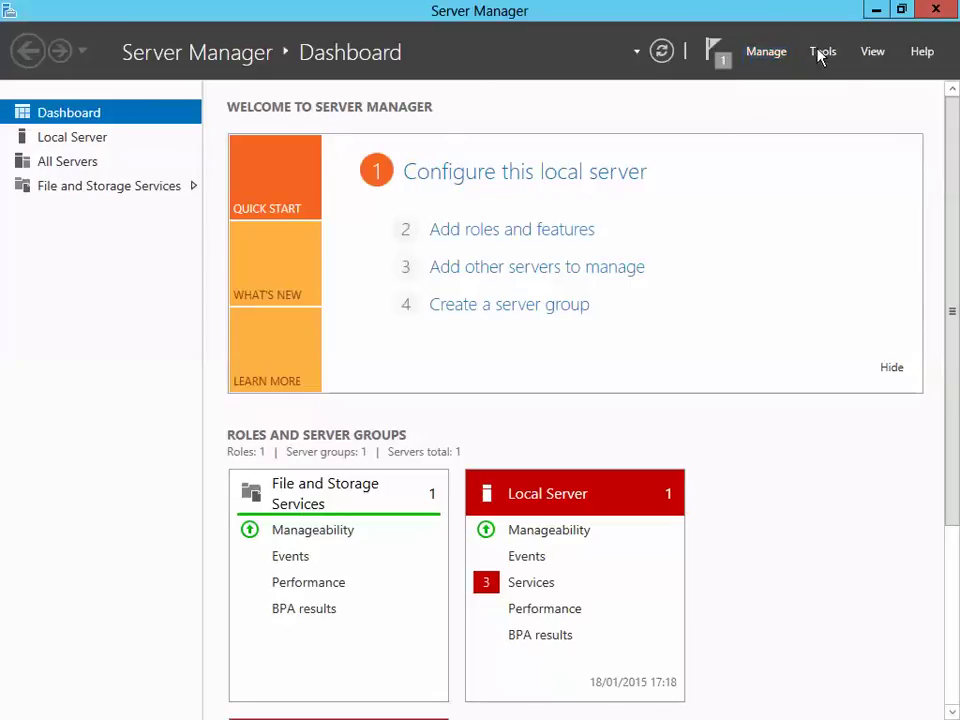
pyautogui.click(820, 54)
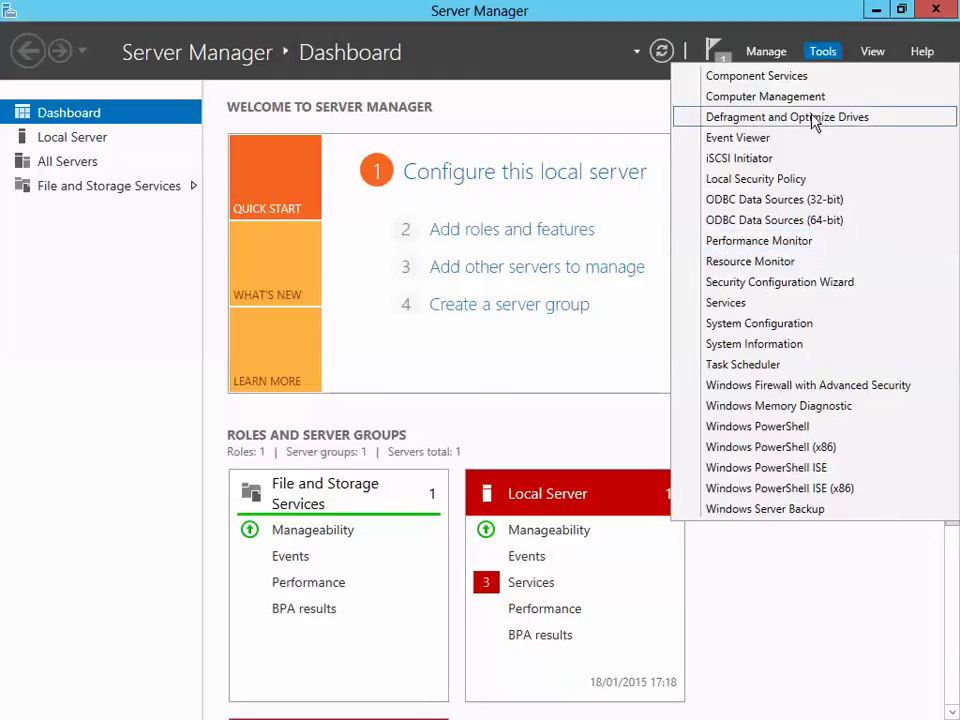
pyautogui.click(878, 10)
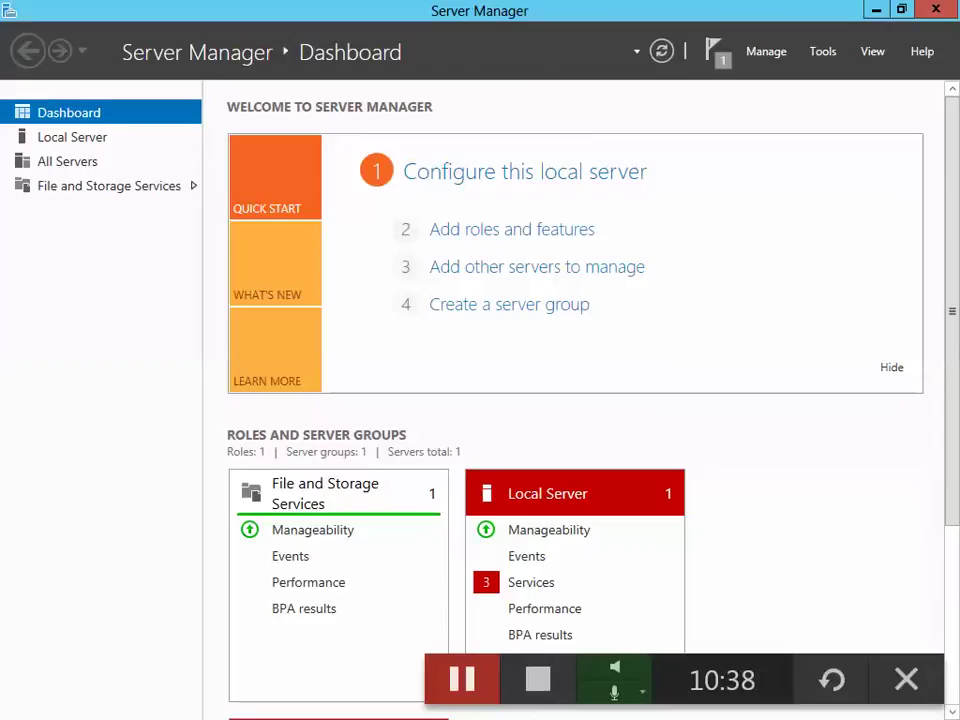